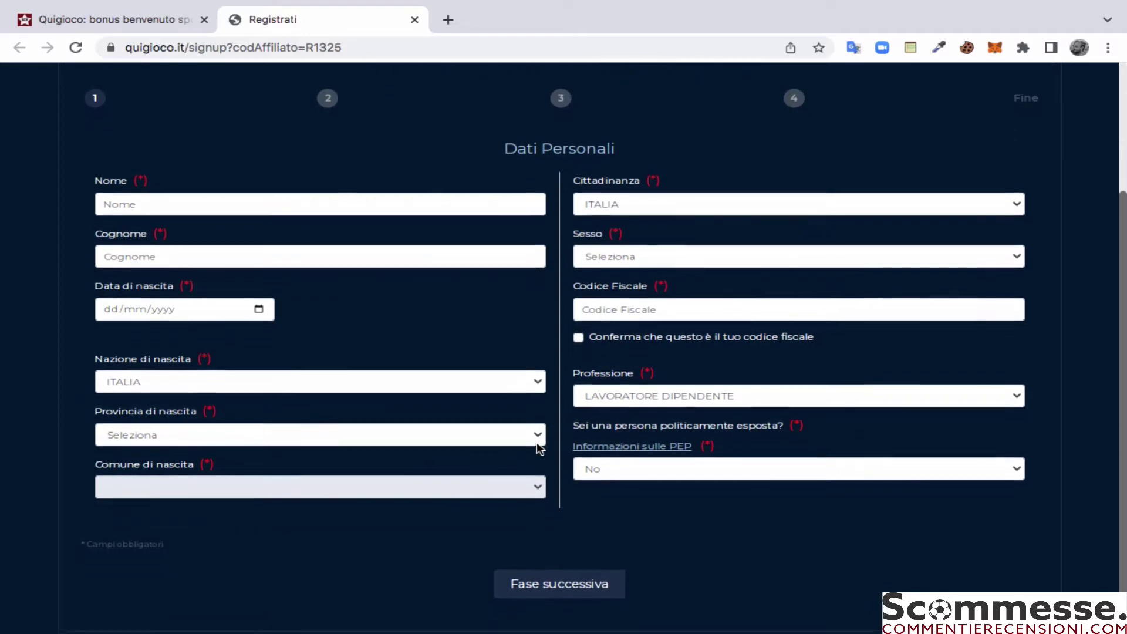
# Step: Enter the user's first name, surname and date of birth in the Dati Personali form
pyautogui.click(342, 199)
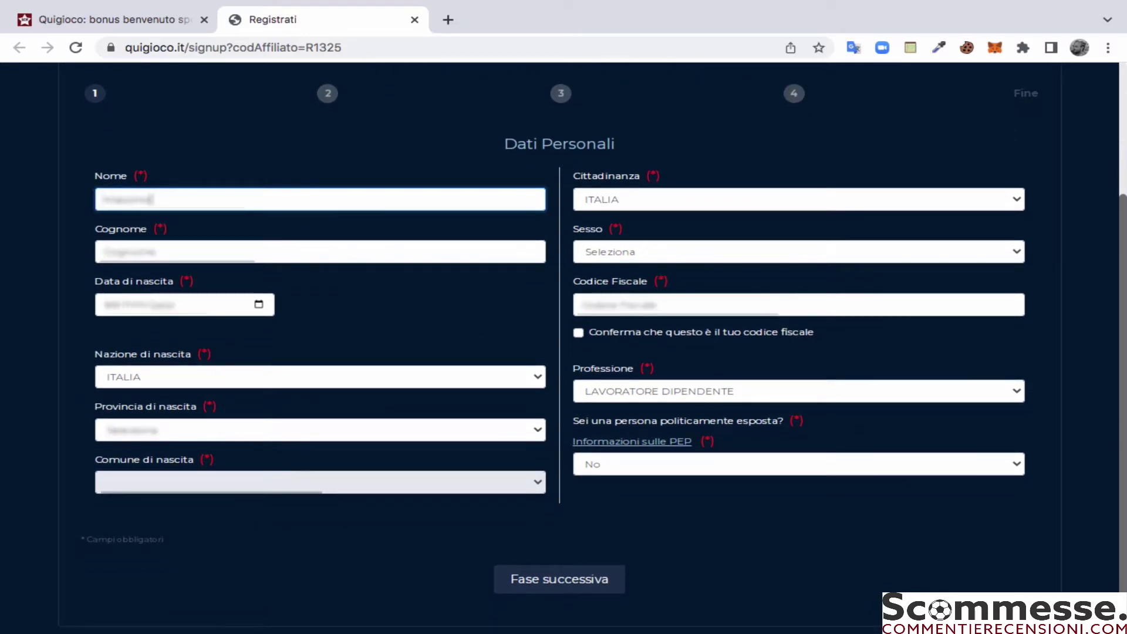
pyautogui.click(320, 251)
pyautogui.press('Tab')
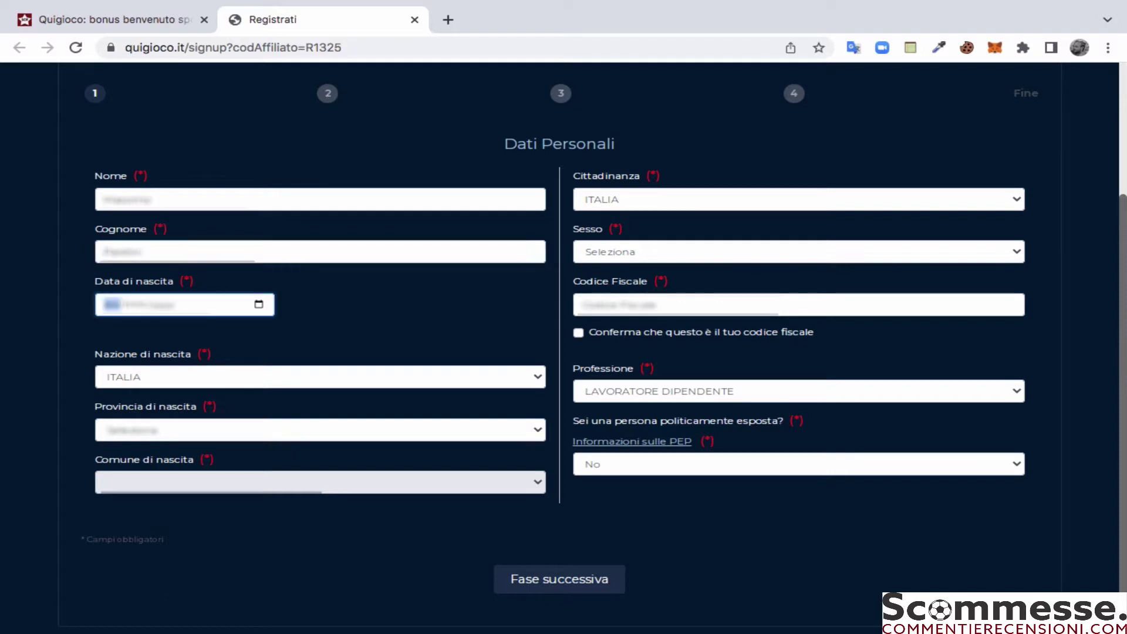
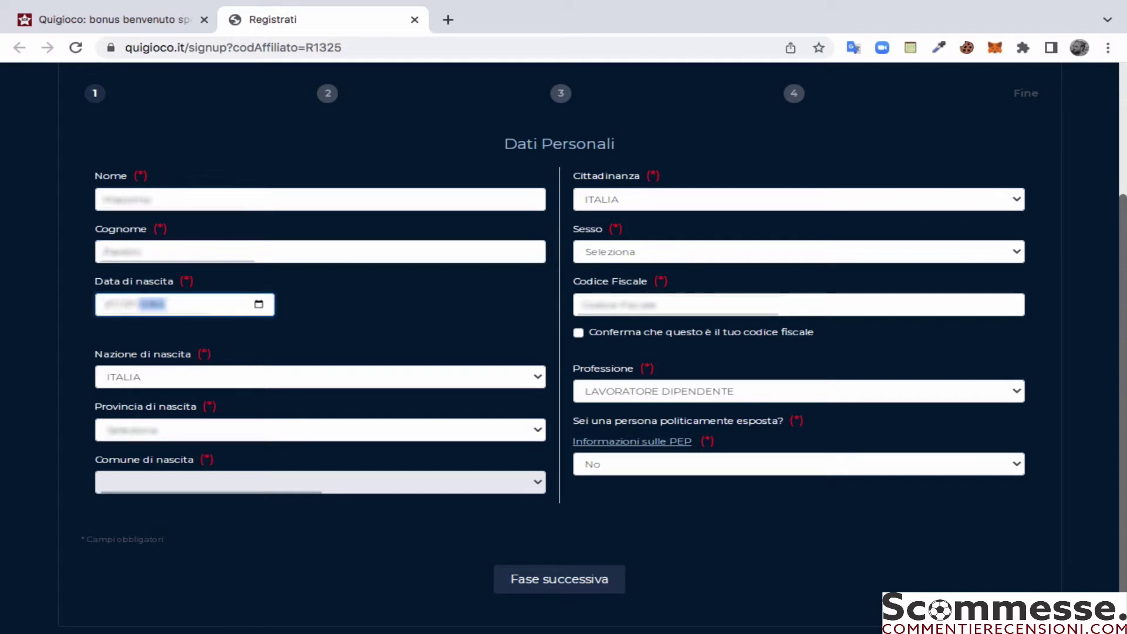
# Step: Choose the birth province in Provincia di nascita, then the birth town in Comune di nascita
pyautogui.click(240, 423)
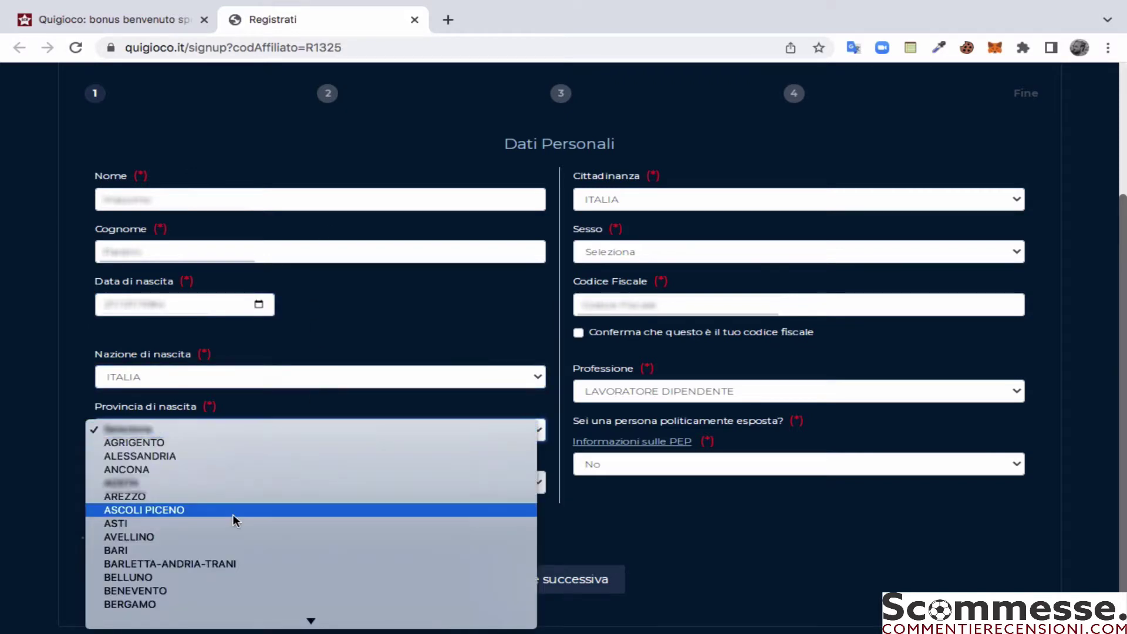
pyautogui.scroll(-10, 232, 514)
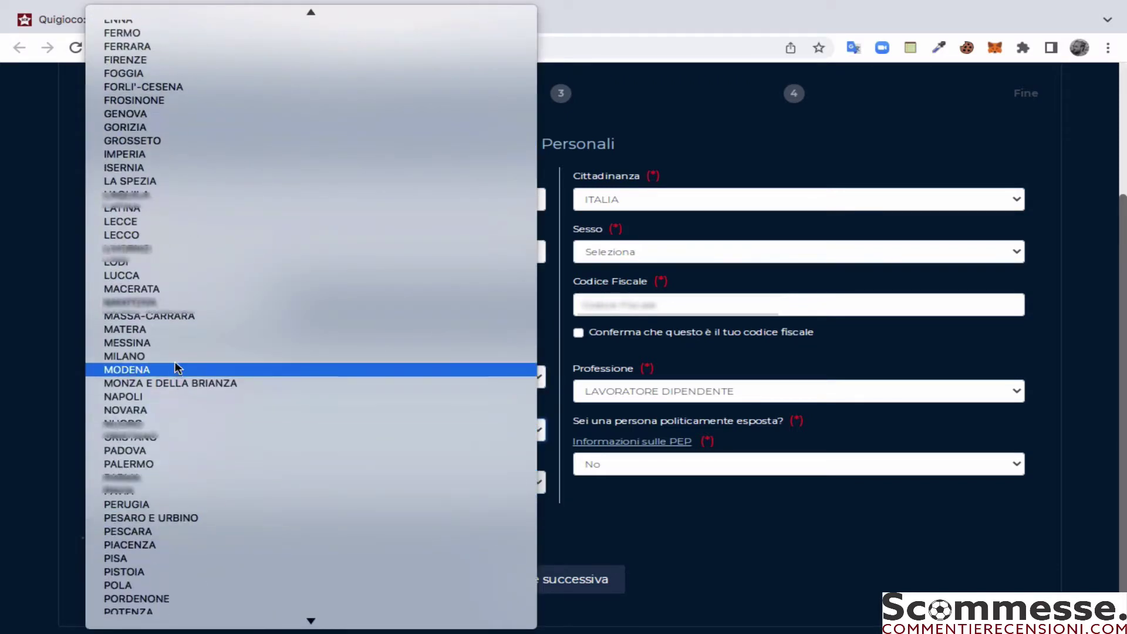
pyautogui.click(178, 275)
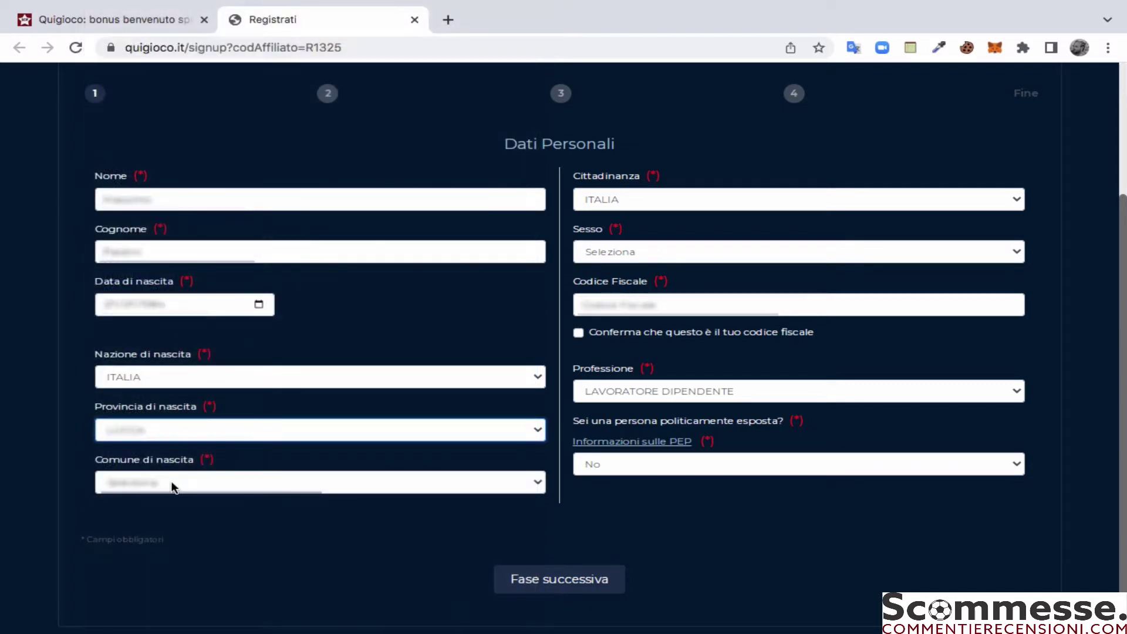
pyautogui.click(172, 484)
pyautogui.scroll(-6, 179, 567)
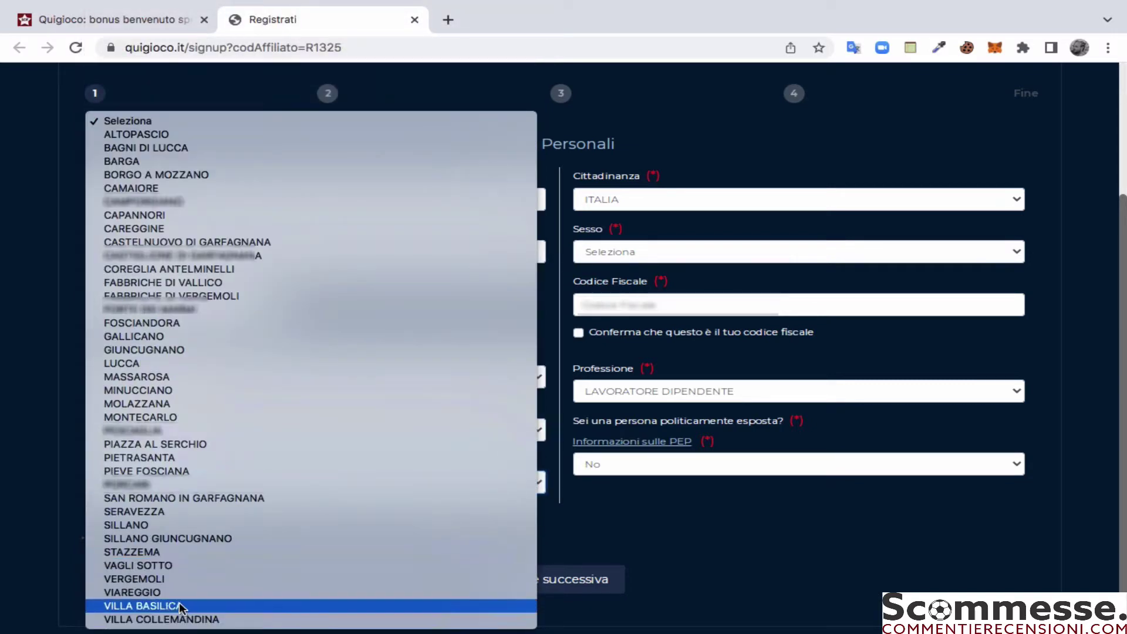
pyautogui.click(179, 592)
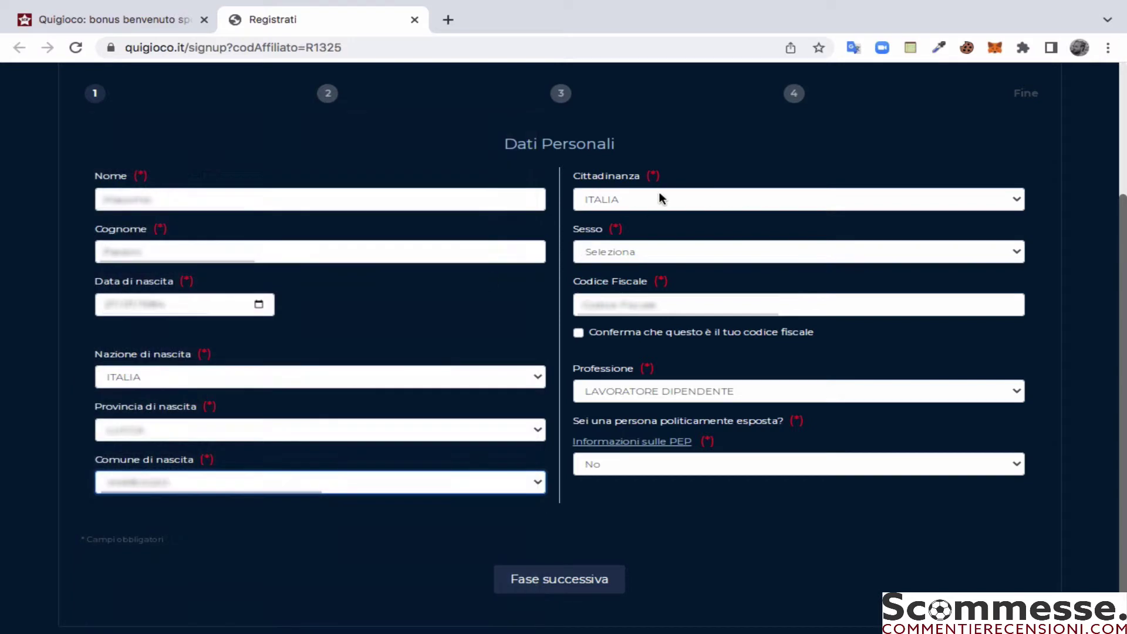
# Step: Set sex to M, paste in the user's tax code and tick its confirmation box
pyautogui.click(644, 253)
pyautogui.click(645, 265)
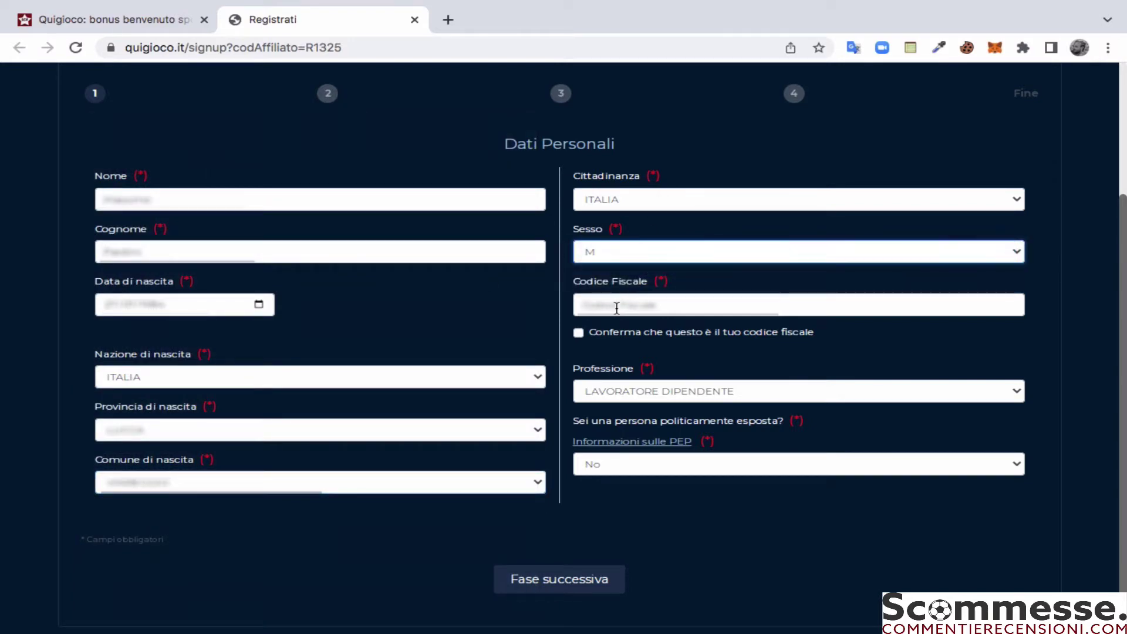
pyautogui.click(615, 305)
pyautogui.hotkey('ctrl', 'v')
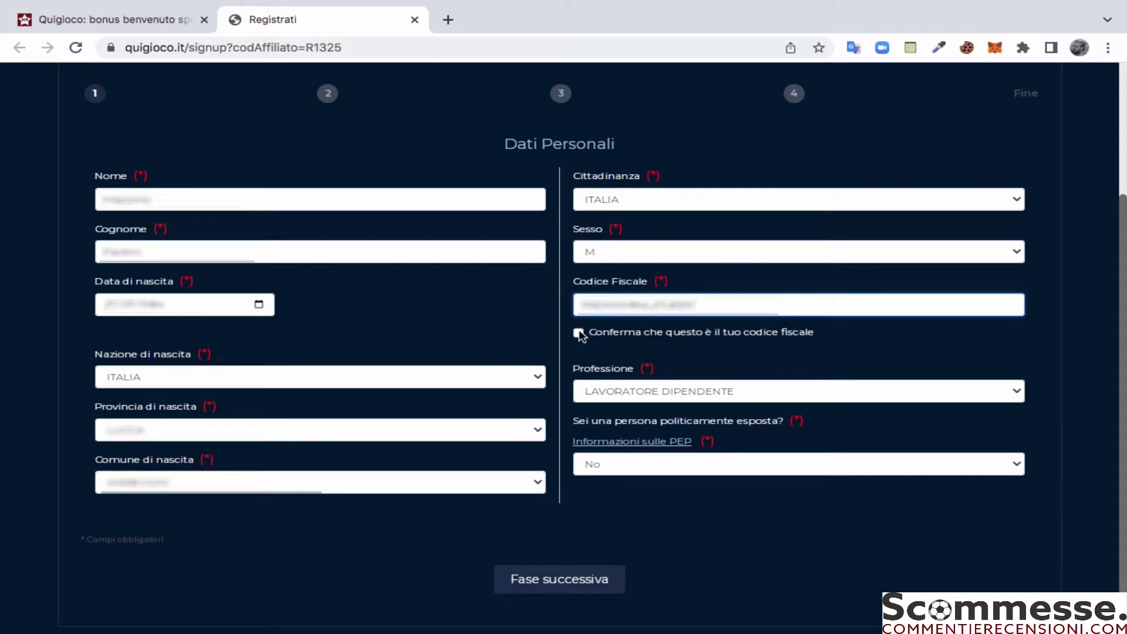
pyautogui.click(579, 333)
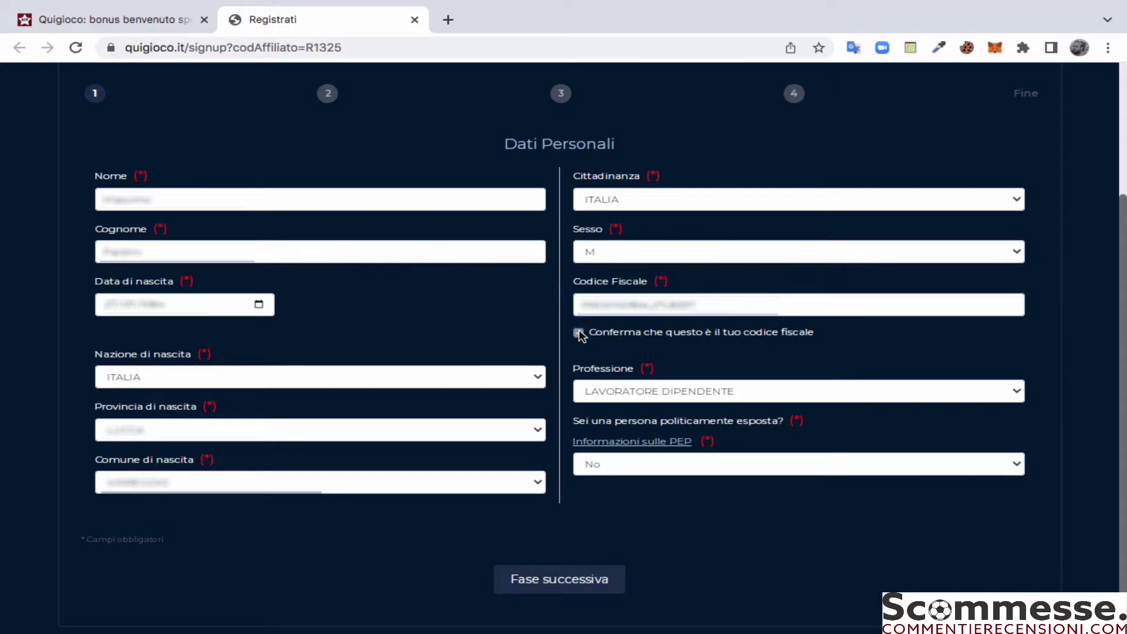
# Step: Set profession to NON OCCUPATO, keep PEP at No, and continue to Recapiti
pyautogui.click(648, 396)
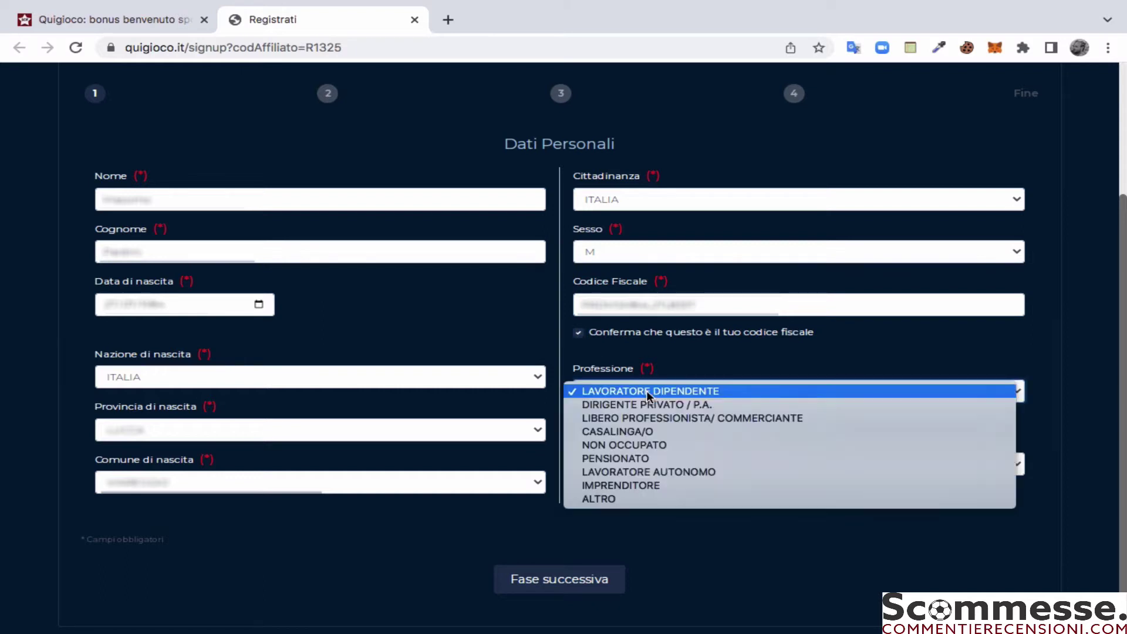
pyautogui.click(646, 445)
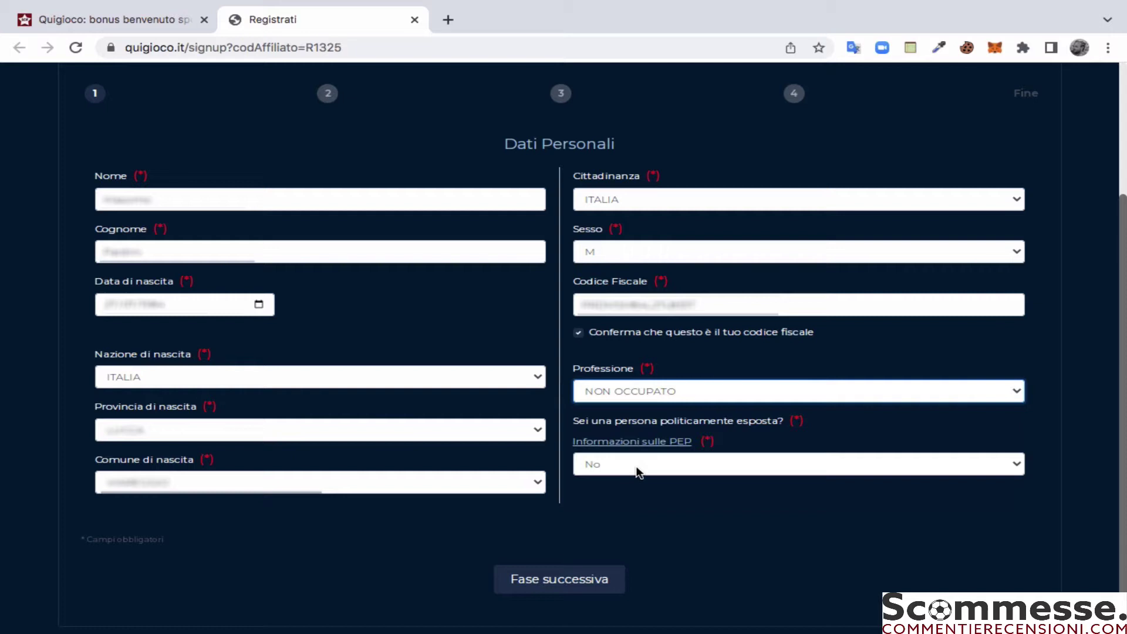
pyautogui.click(636, 468)
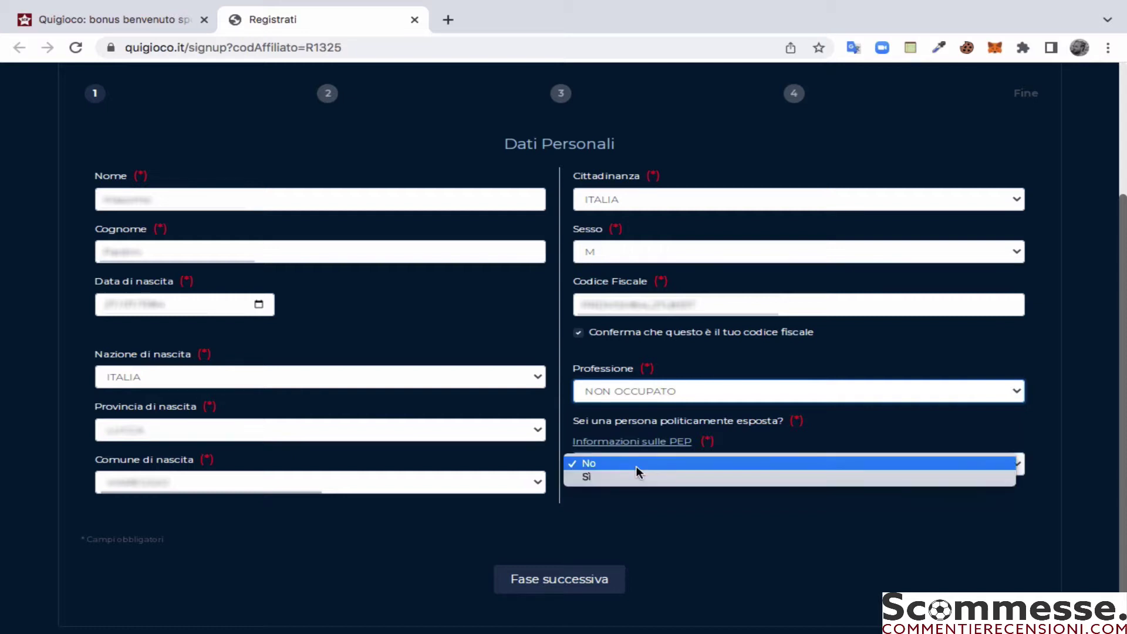
pyautogui.click(636, 466)
pyautogui.click(578, 586)
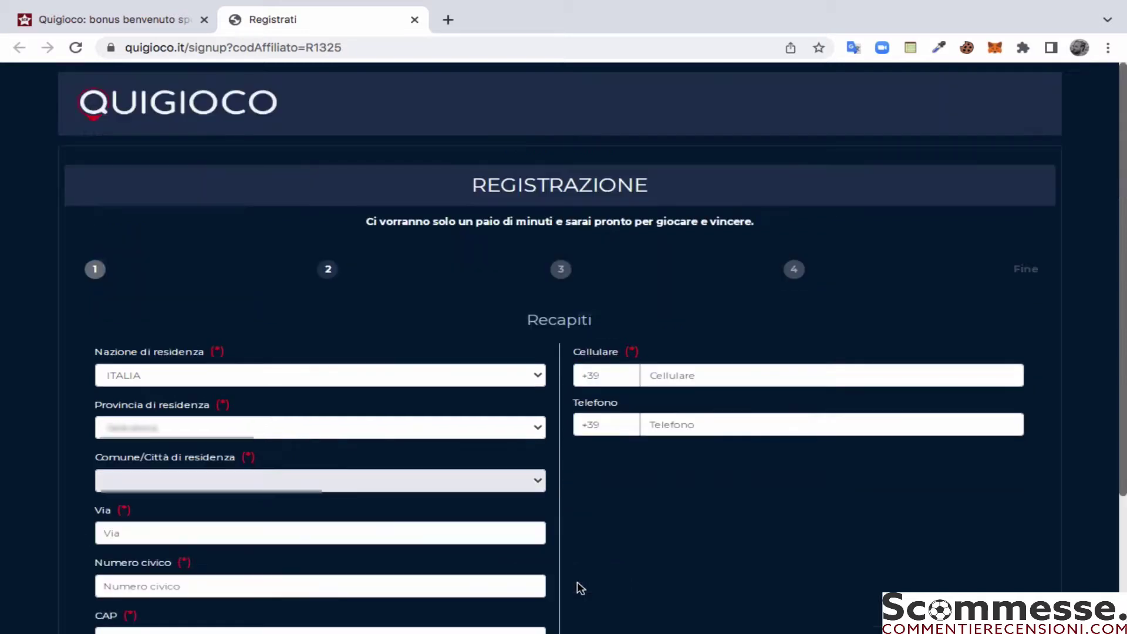
# Step: Choose the residence province and then the residence town from their dropdowns
pyautogui.scroll(-2, 564, 493)
pyautogui.scroll(-2, 567, 493)
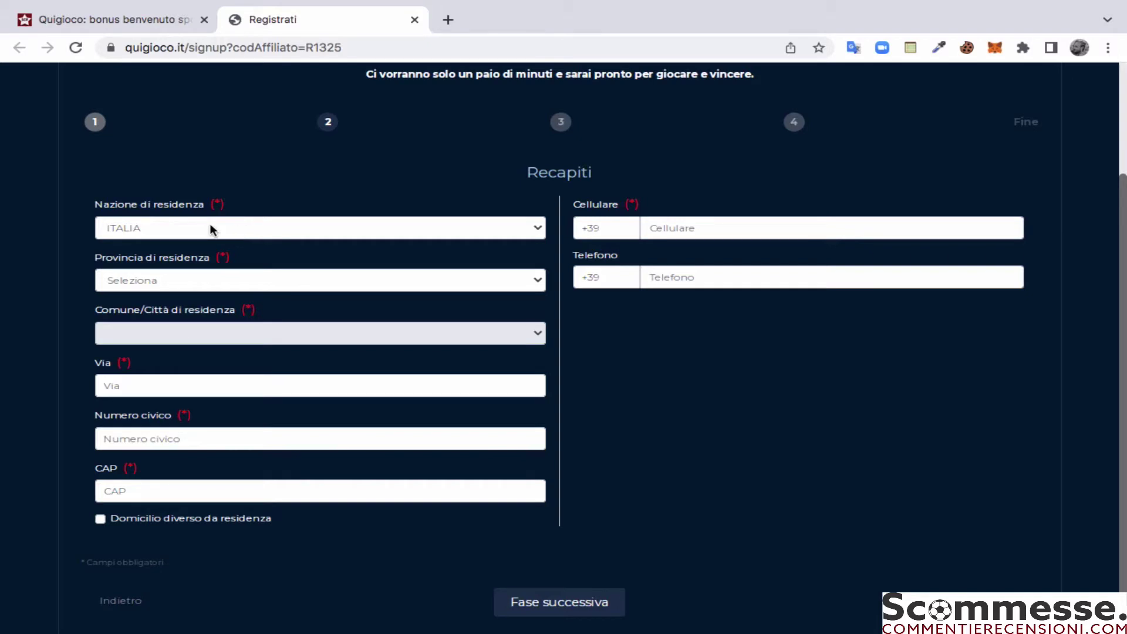
pyautogui.click(206, 280)
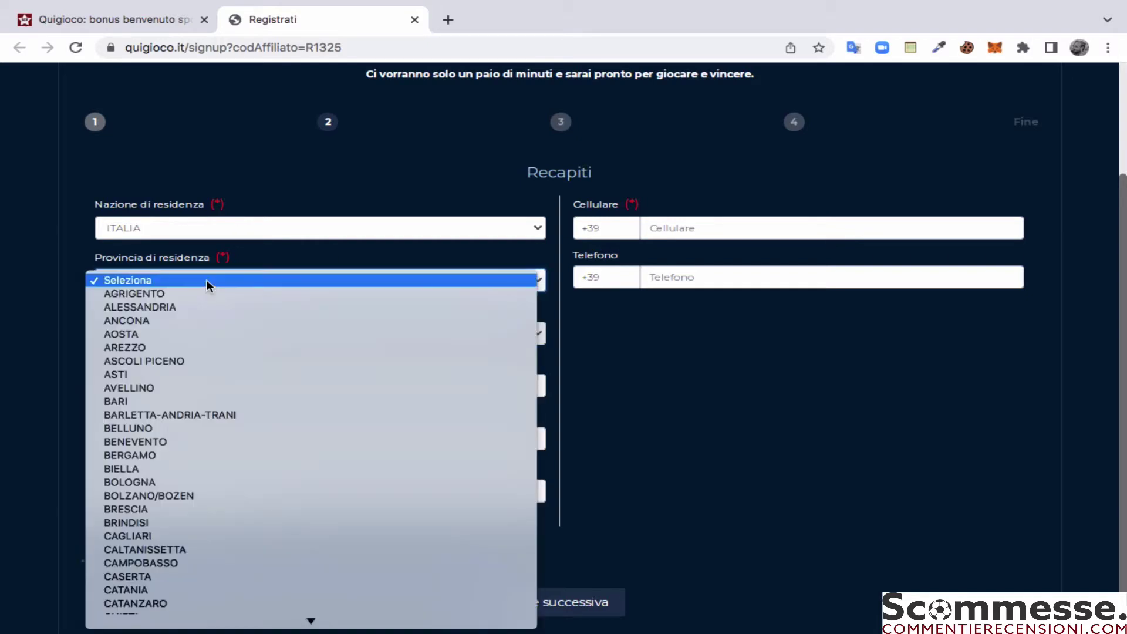
pyautogui.scroll(-5, 195, 502)
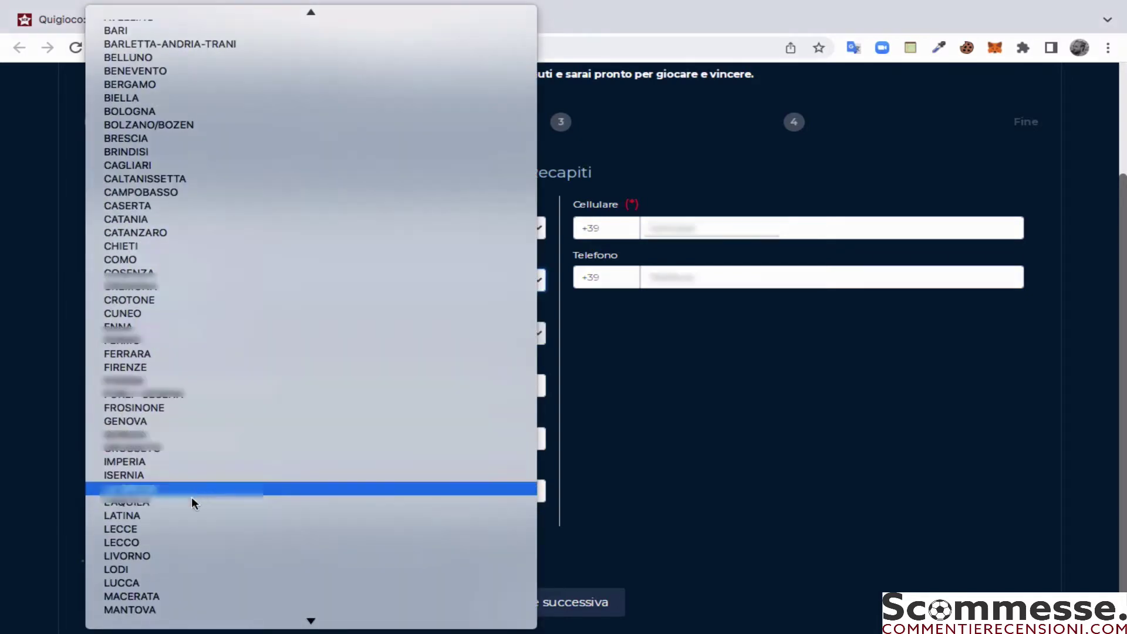
pyautogui.click(182, 583)
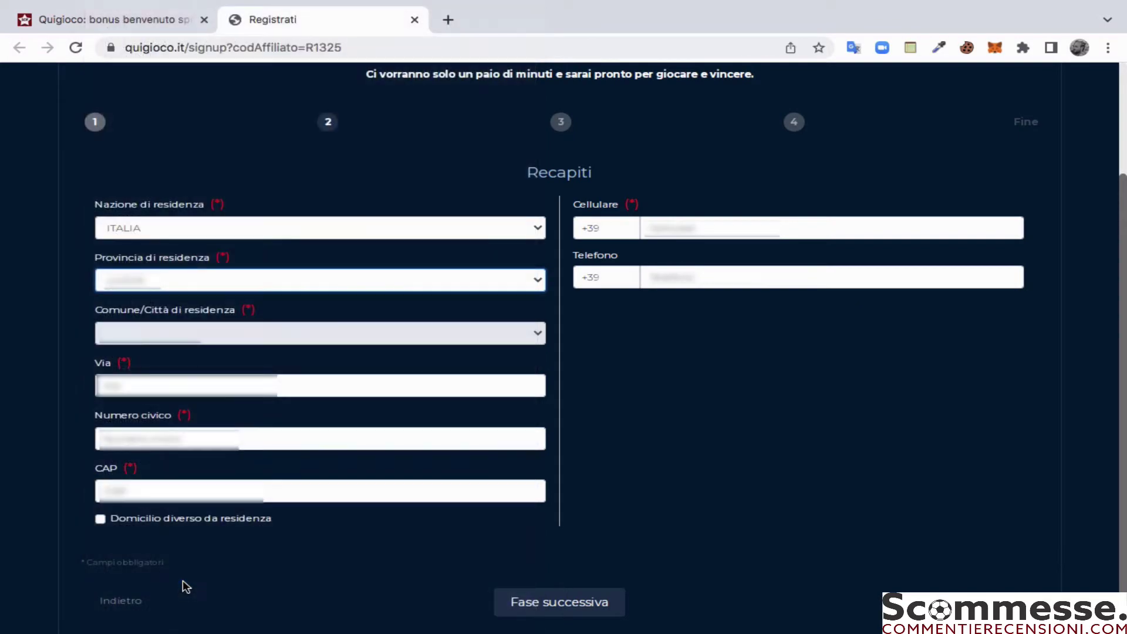
pyautogui.click(174, 340)
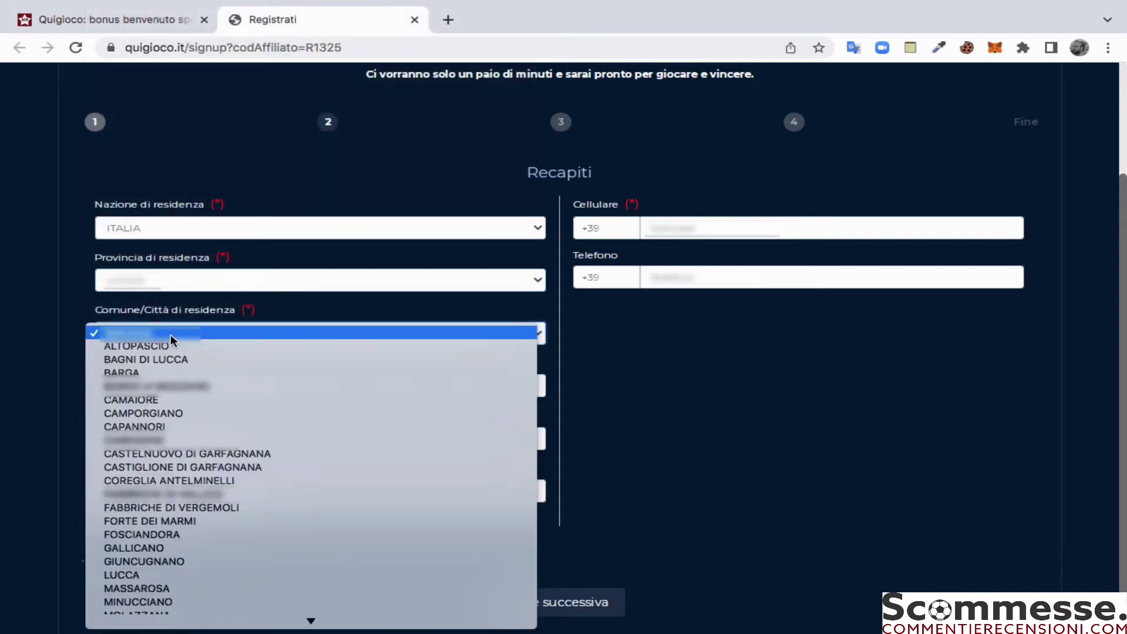
pyautogui.click(179, 594)
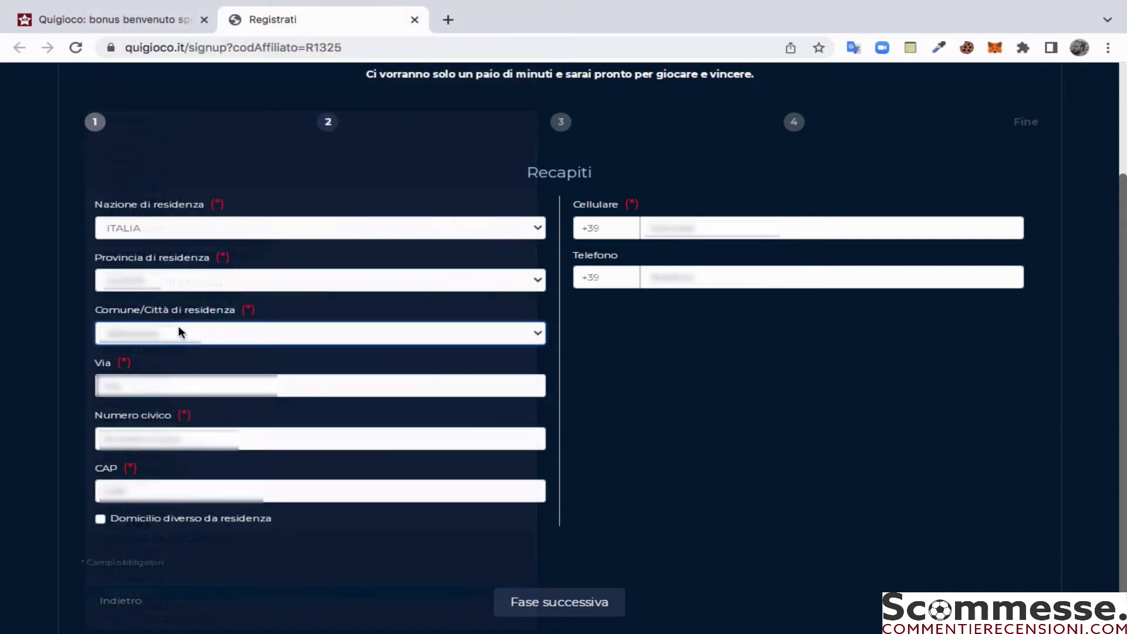
# Step: Enter the residence street, house number and postcode
pyautogui.click(161, 378)
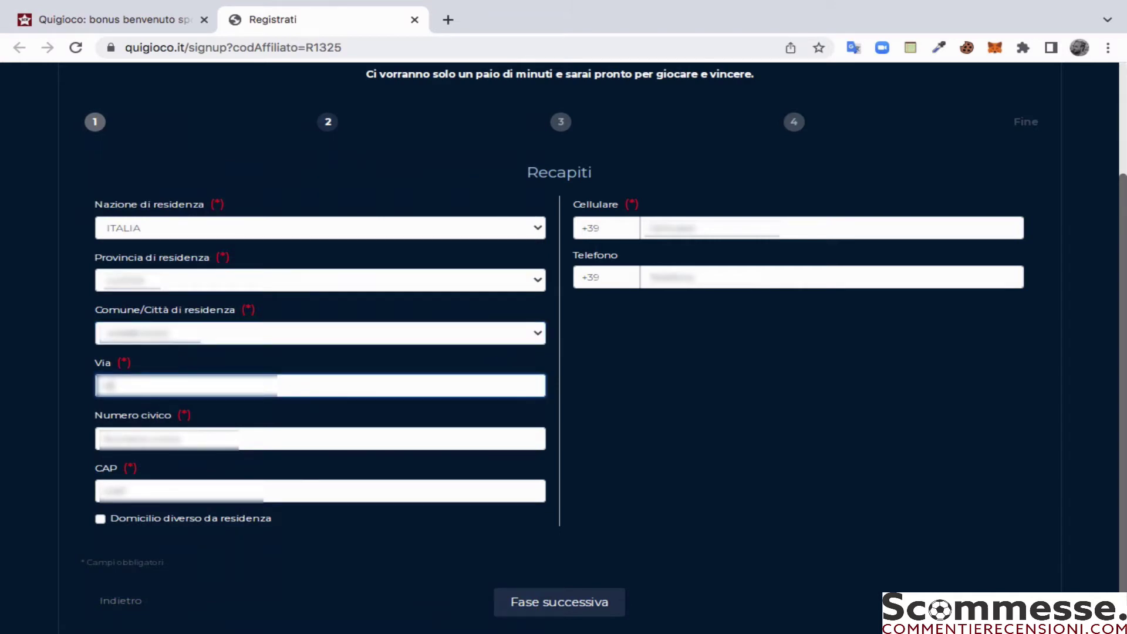
pyautogui.click(170, 438)
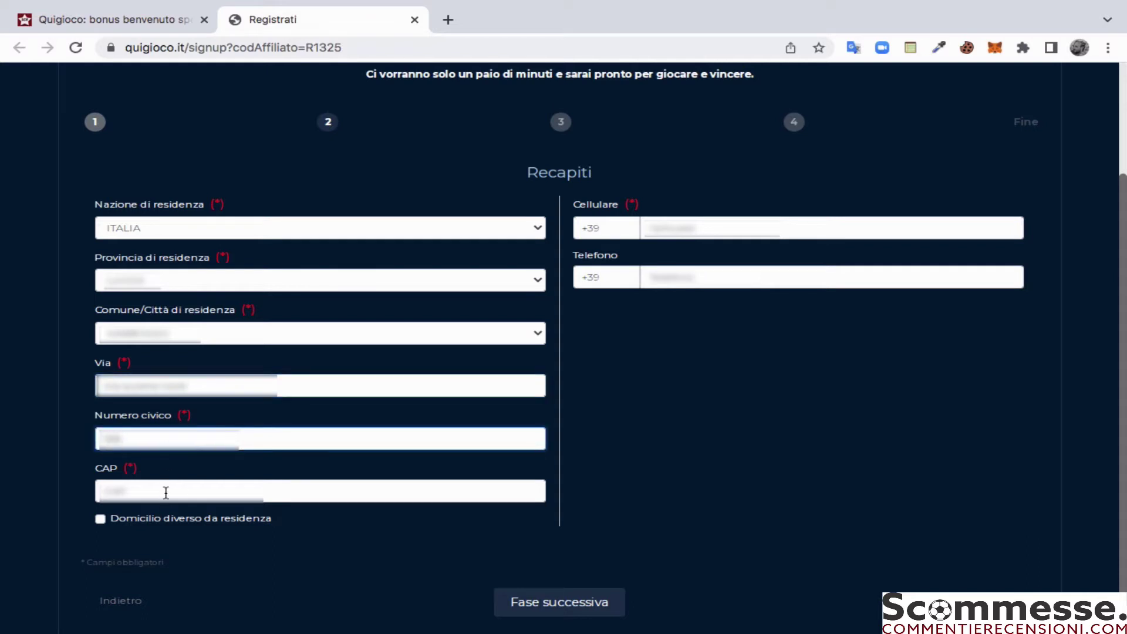
pyautogui.click(166, 492)
pyautogui.write('1014')
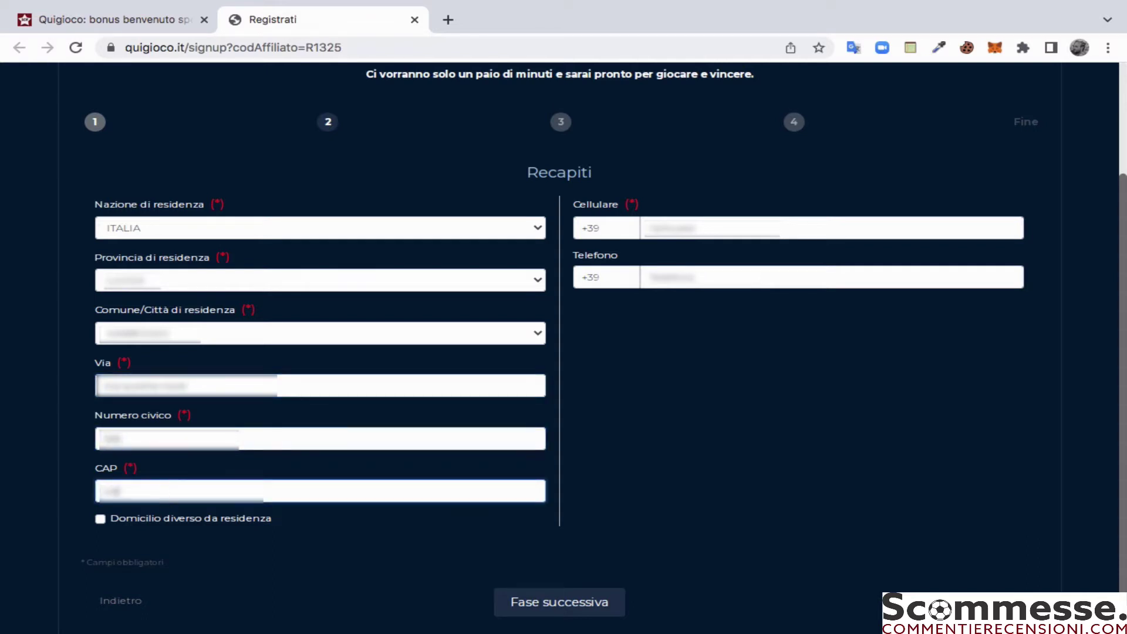
pyautogui.write('1')
# Step: Enter the user's mobile number, then advance to the Documento d'identità step
pyautogui.click(665, 225)
pyautogui.write('333')
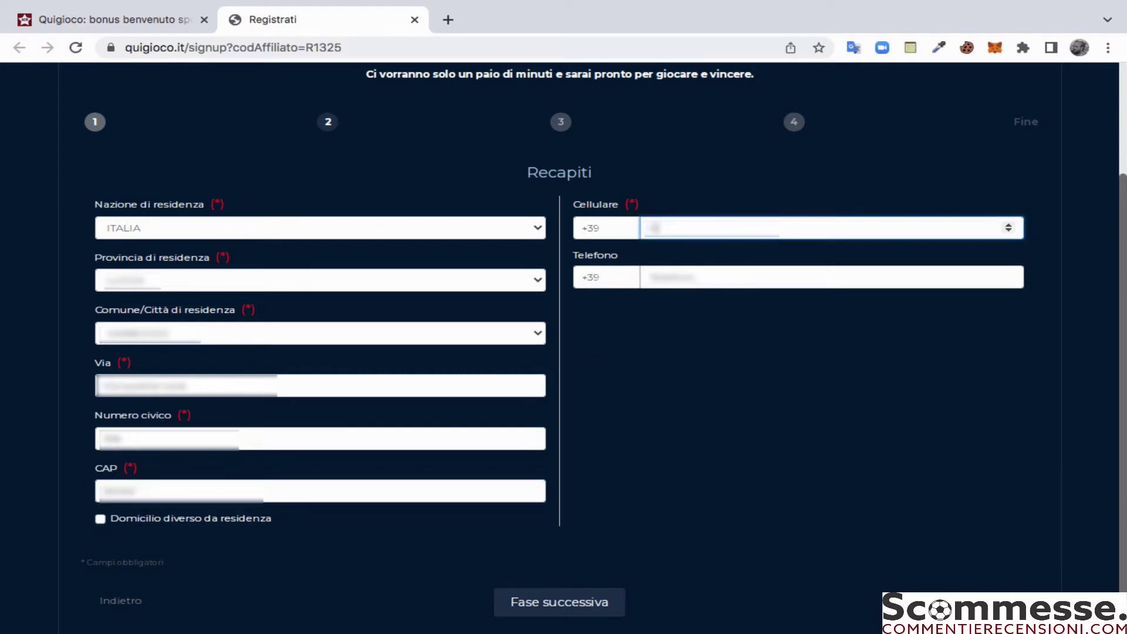
pyautogui.write('3333333')
pyautogui.click(694, 276)
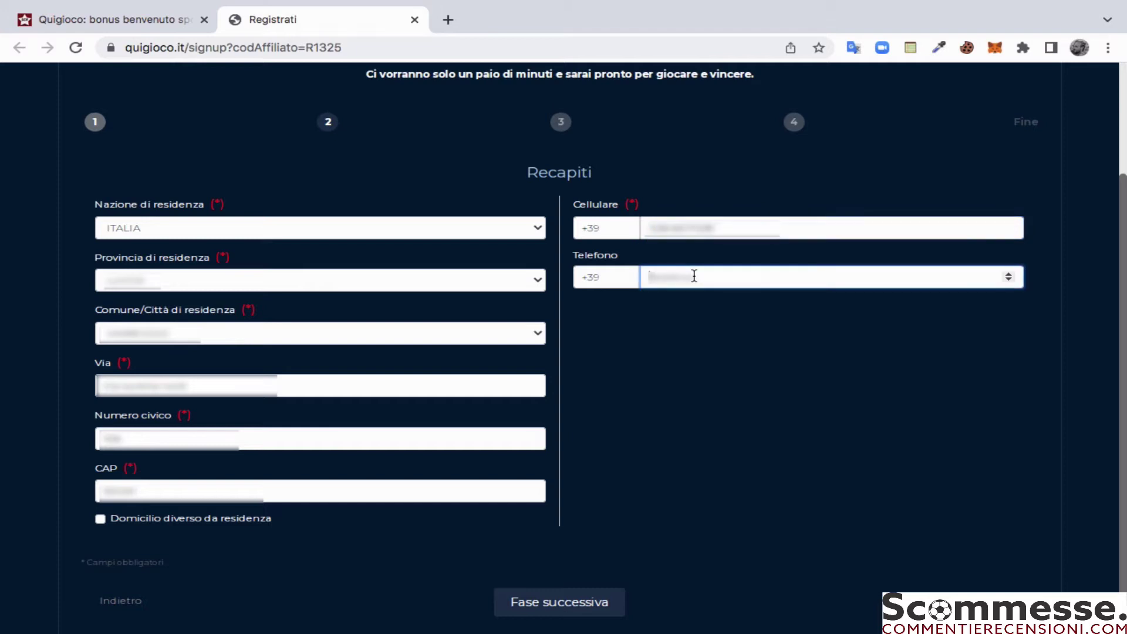
pyautogui.write('3333333333')
pyautogui.click(561, 604)
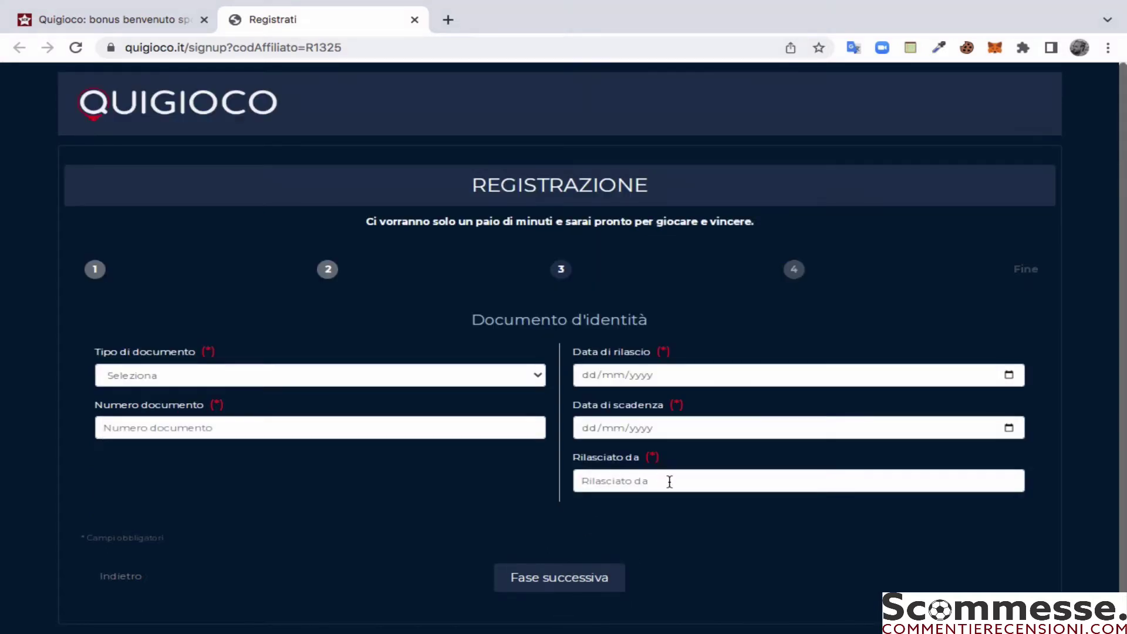
# Step: Select PASSAPORTO as document type and enter the passport number
pyautogui.scroll(-1, 805, 510)
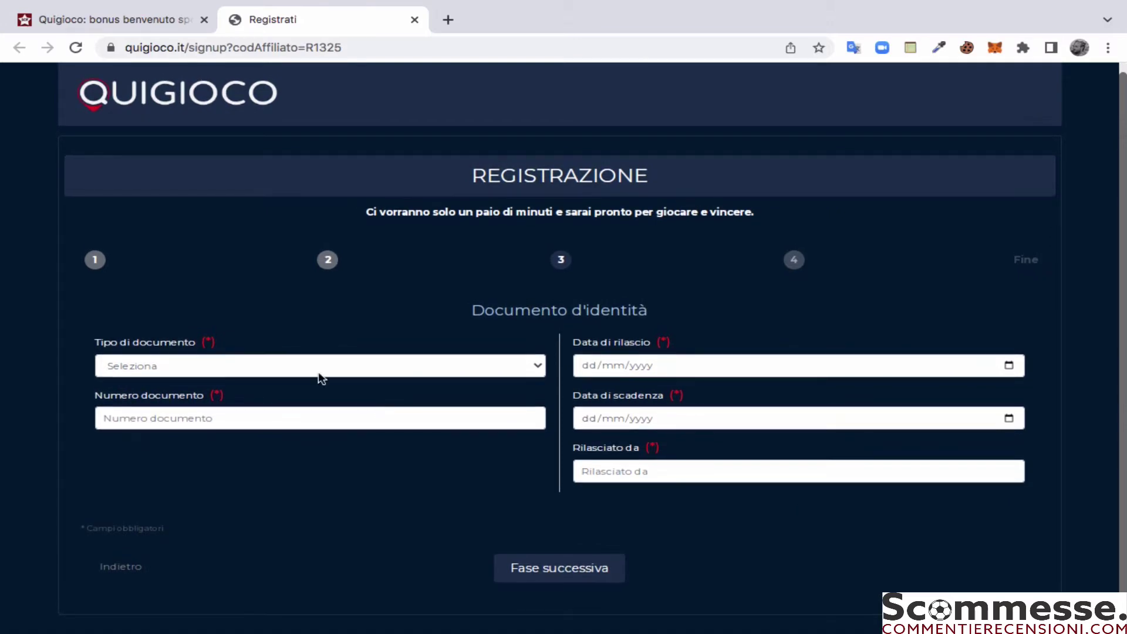
pyautogui.click(239, 362)
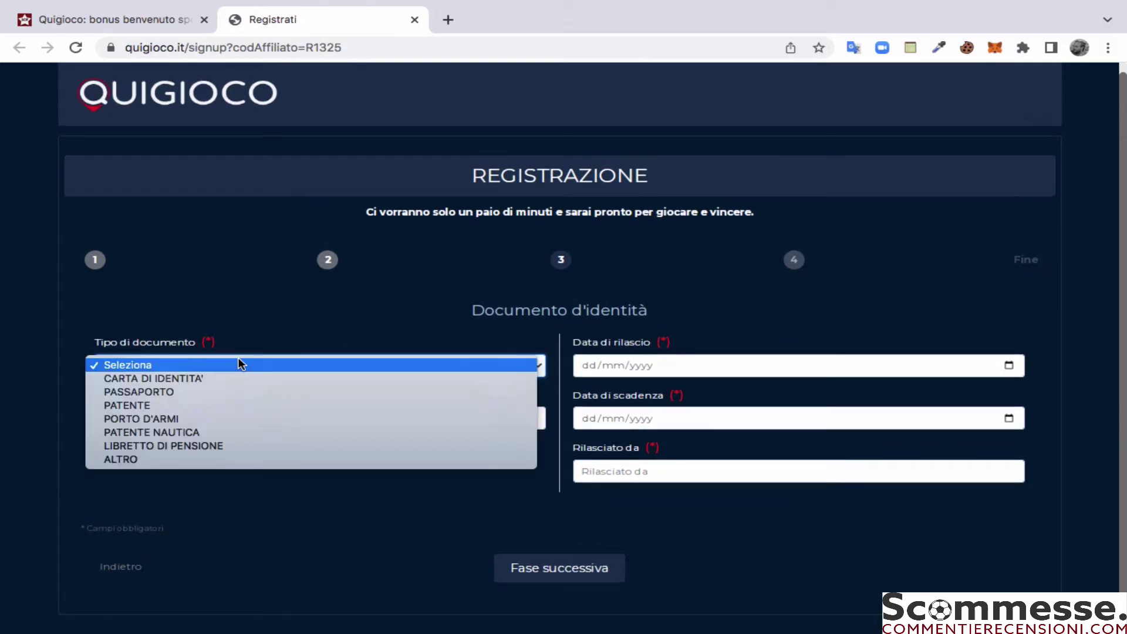
pyautogui.click(238, 391)
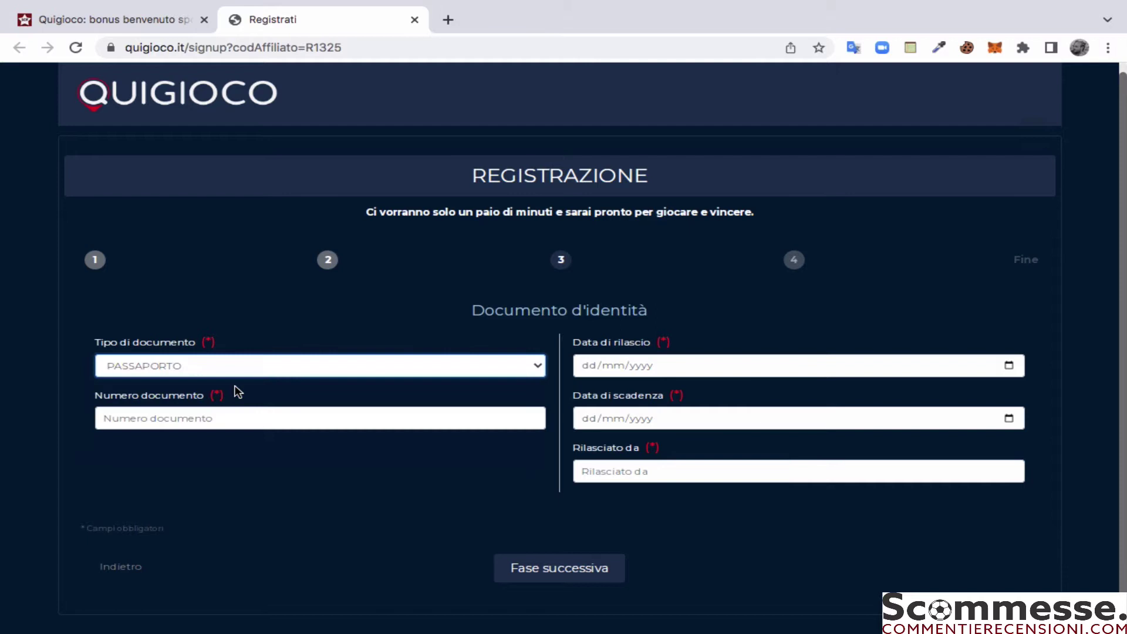
pyautogui.click(172, 414)
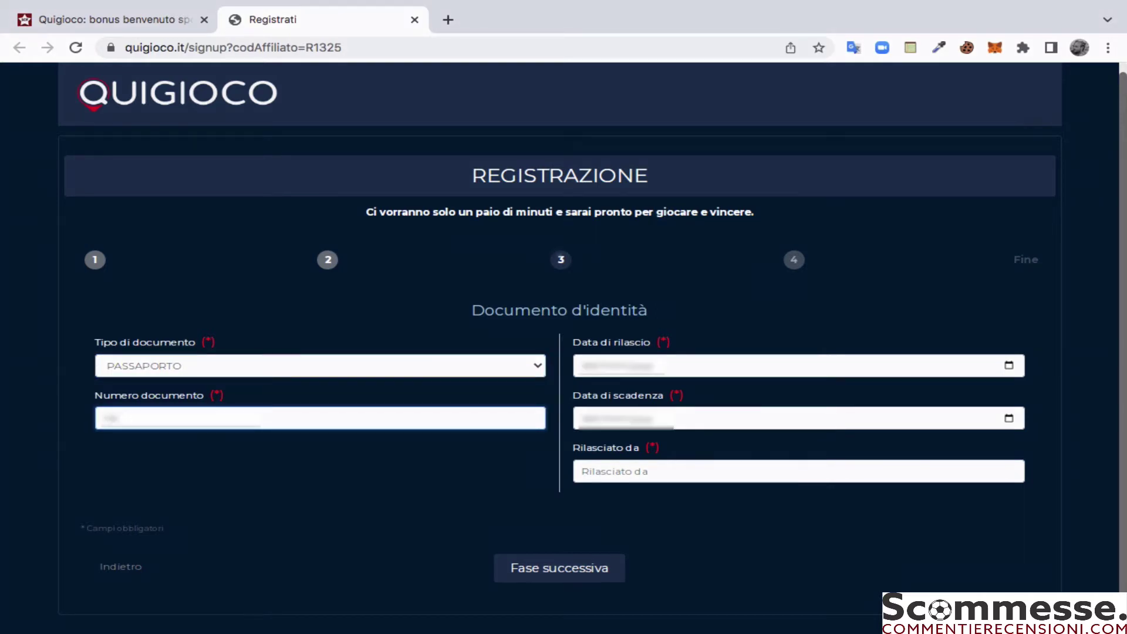
pyautogui.write('1234567')
# Step: Fill in the issue and expiry dates and enter 'ministero affari esteri' as issuer
pyautogui.click(628, 364)
pyautogui.click(586, 364)
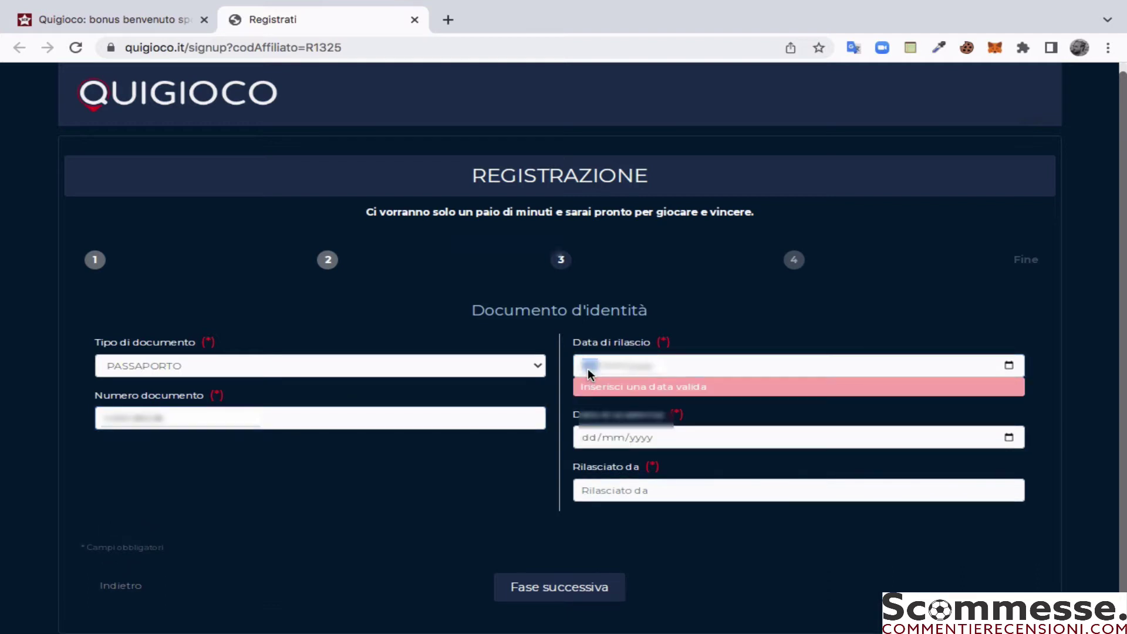
pyautogui.write('12')
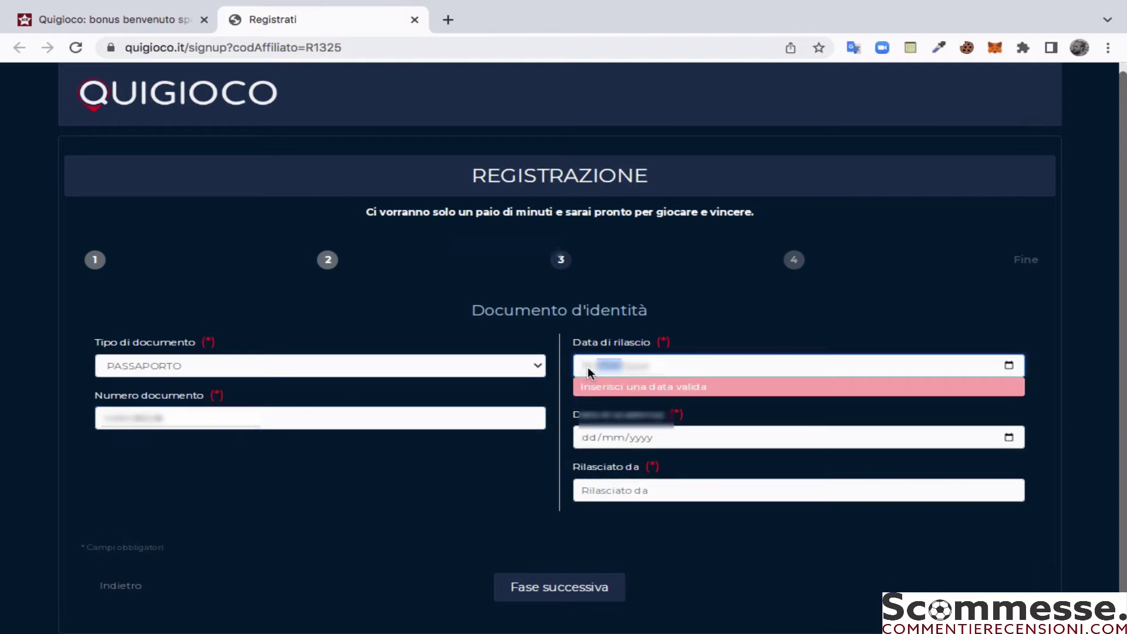
pyautogui.write('101')
pyautogui.click(597, 439)
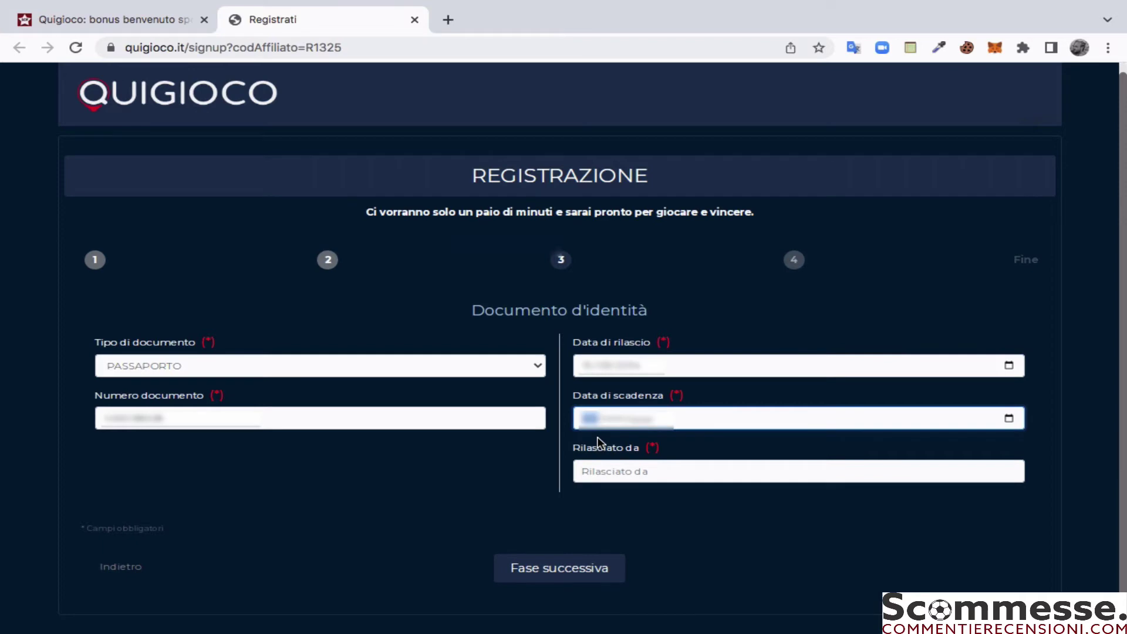
pyautogui.write('10')
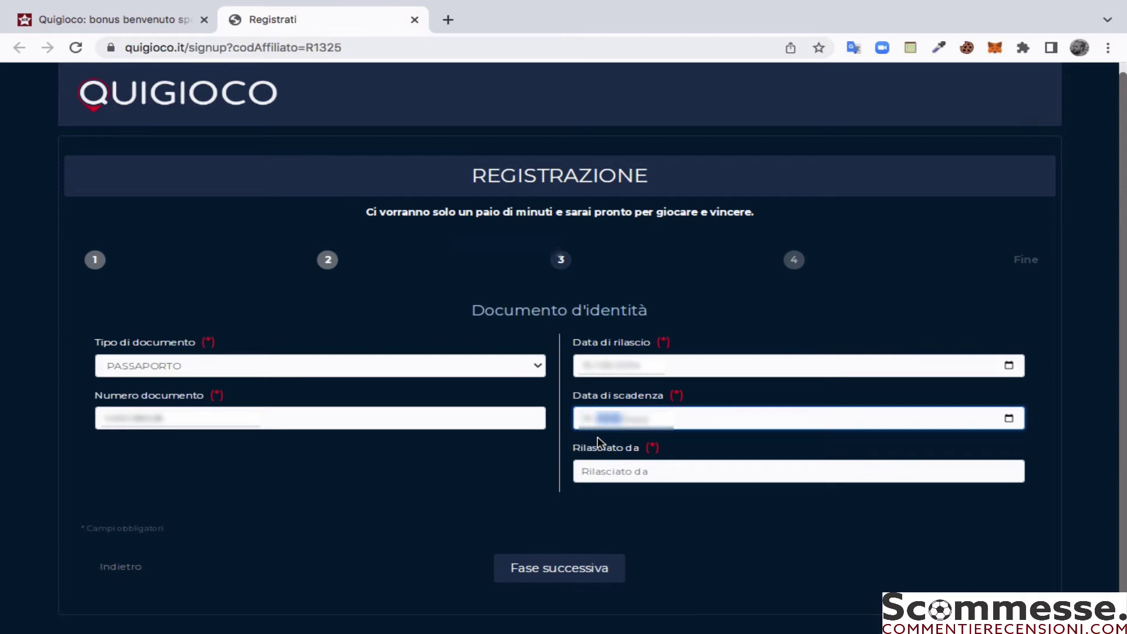
pyautogui.write('12')
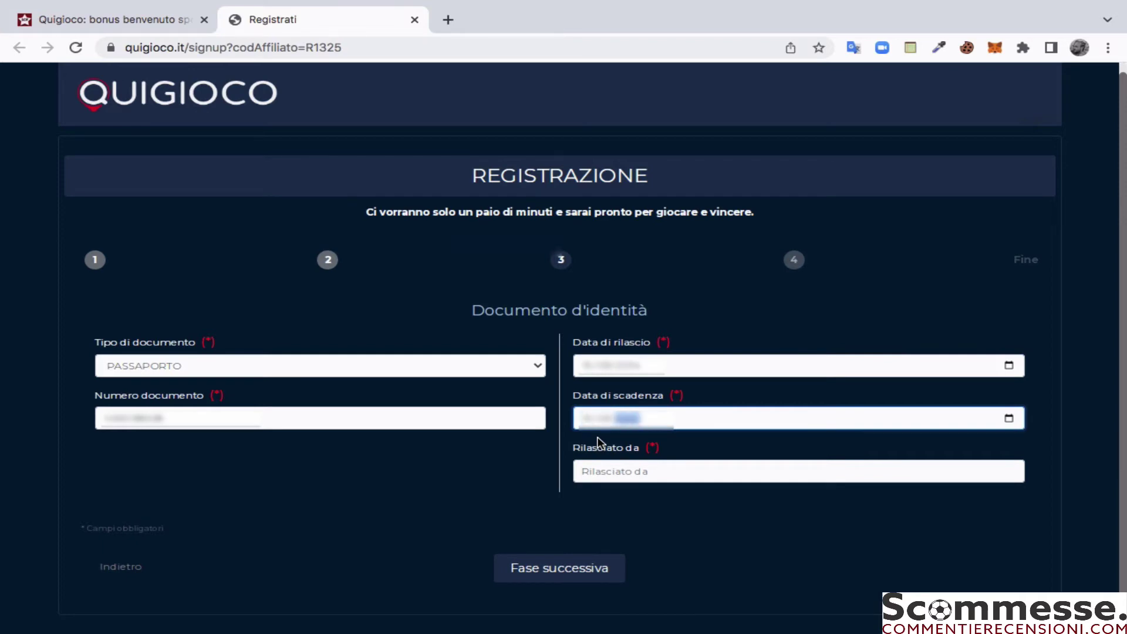
pyautogui.write('2')
pyautogui.click(594, 469)
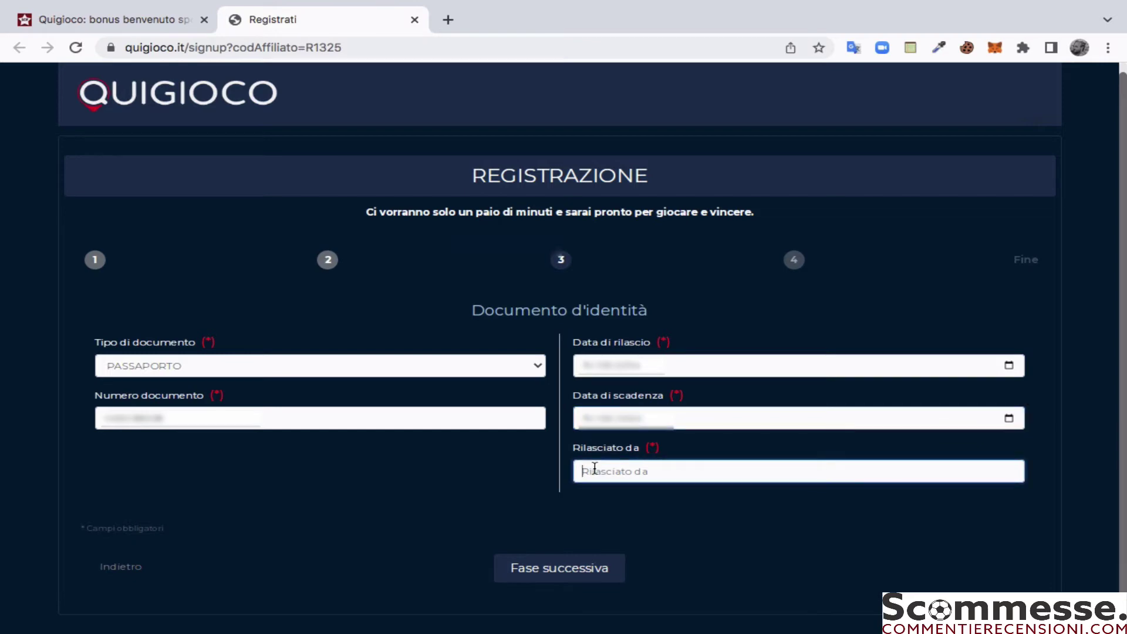
pyautogui.write('ministero affari esteri')
# Step: Advance to step 4 and enter the account nickname
pyautogui.click(540, 573)
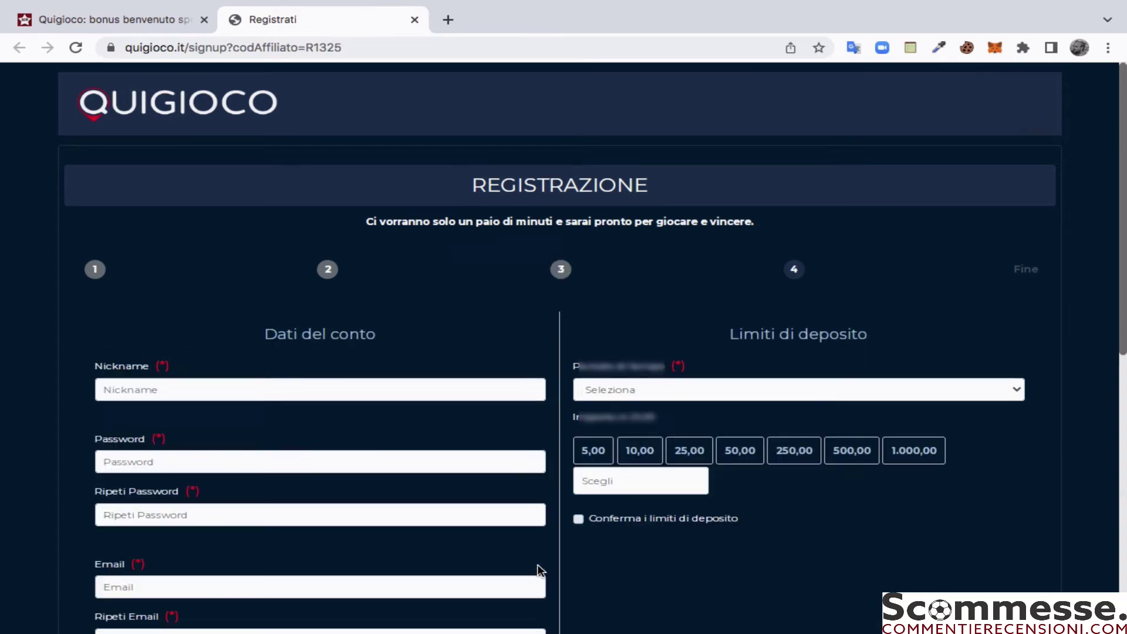
pyautogui.scroll(-2, 534, 563)
pyautogui.scroll(-1, 531, 556)
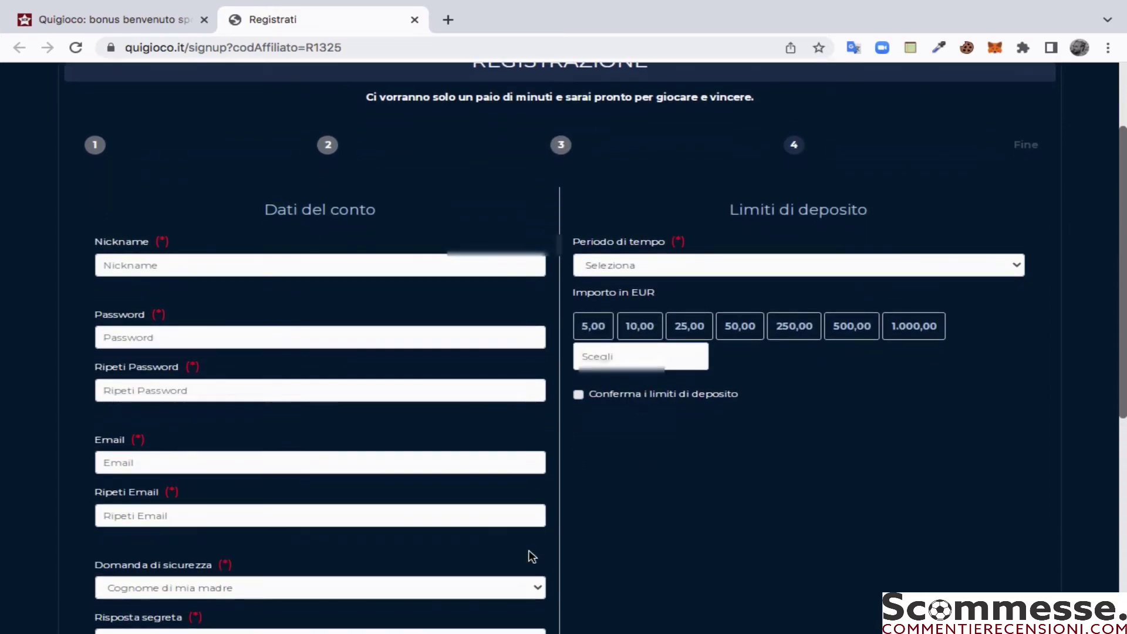
pyautogui.scroll(-1, 681, 528)
pyautogui.scroll(-2, 682, 525)
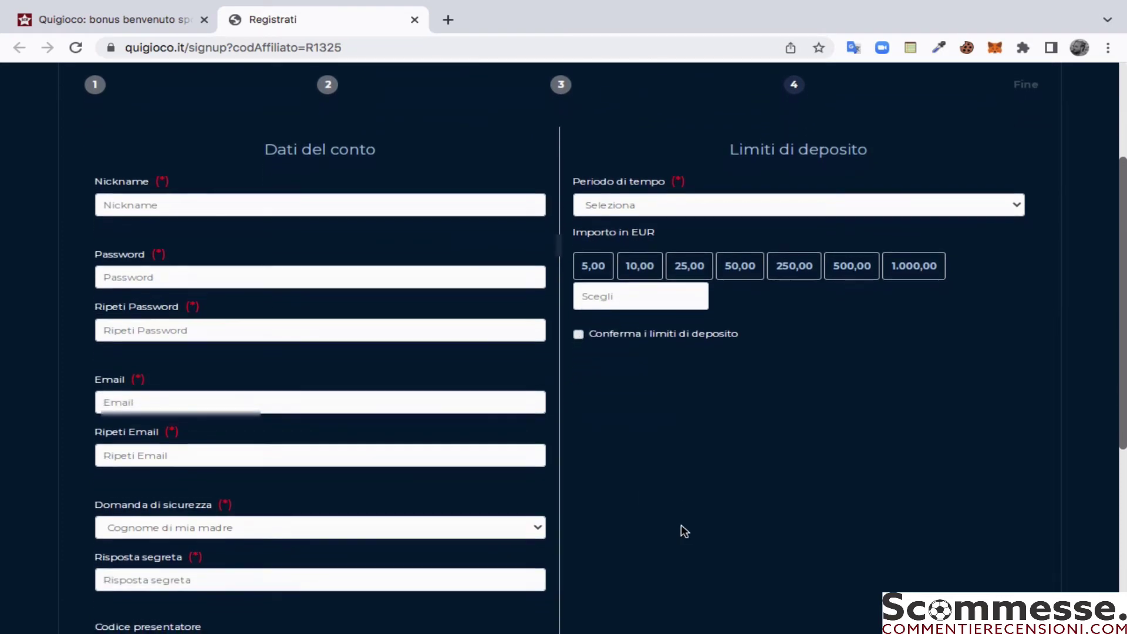
pyautogui.scroll(-1, 681, 526)
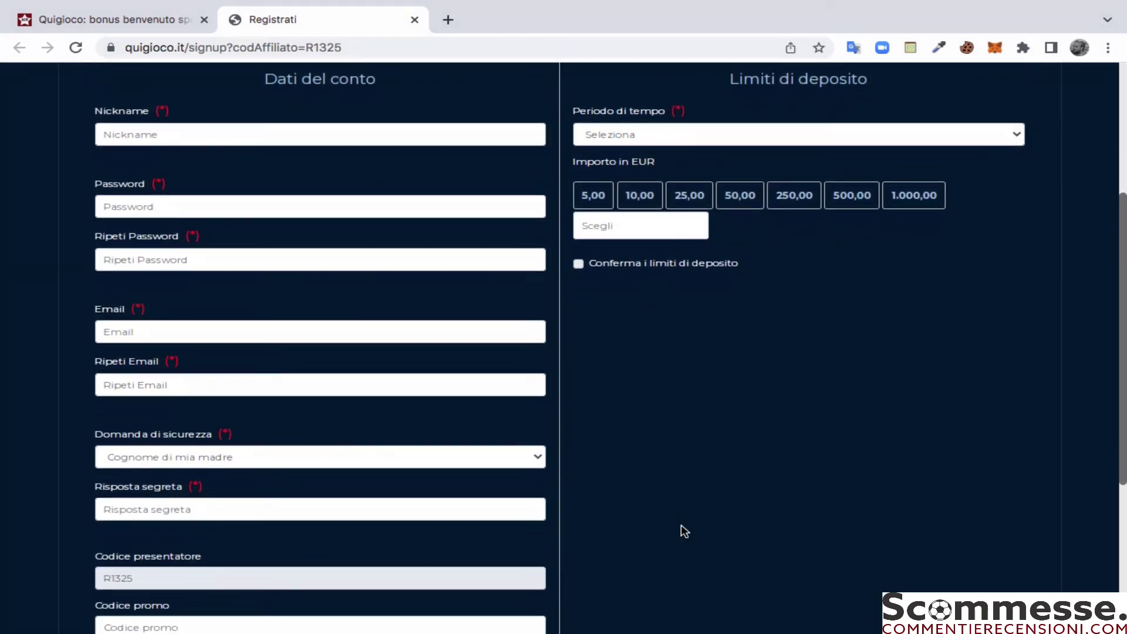
pyautogui.click(209, 125)
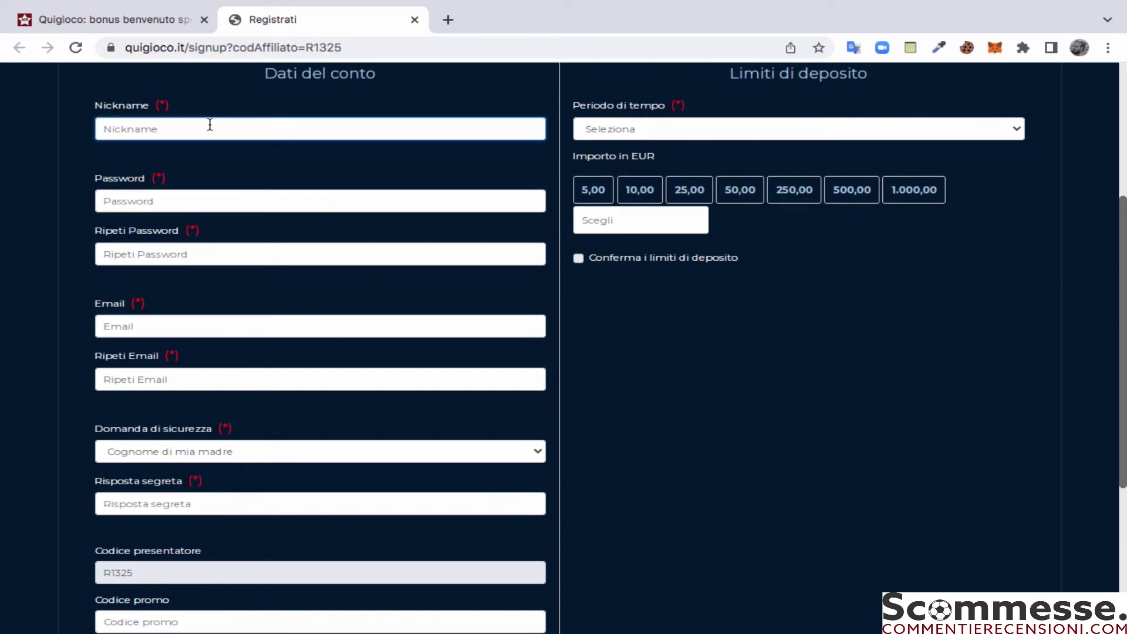
pyautogui.write('MicheleRecensioni')
# Step: Accept the browser's suggested strong password and enter the e-mail address and its confirmation
pyautogui.click(212, 200)
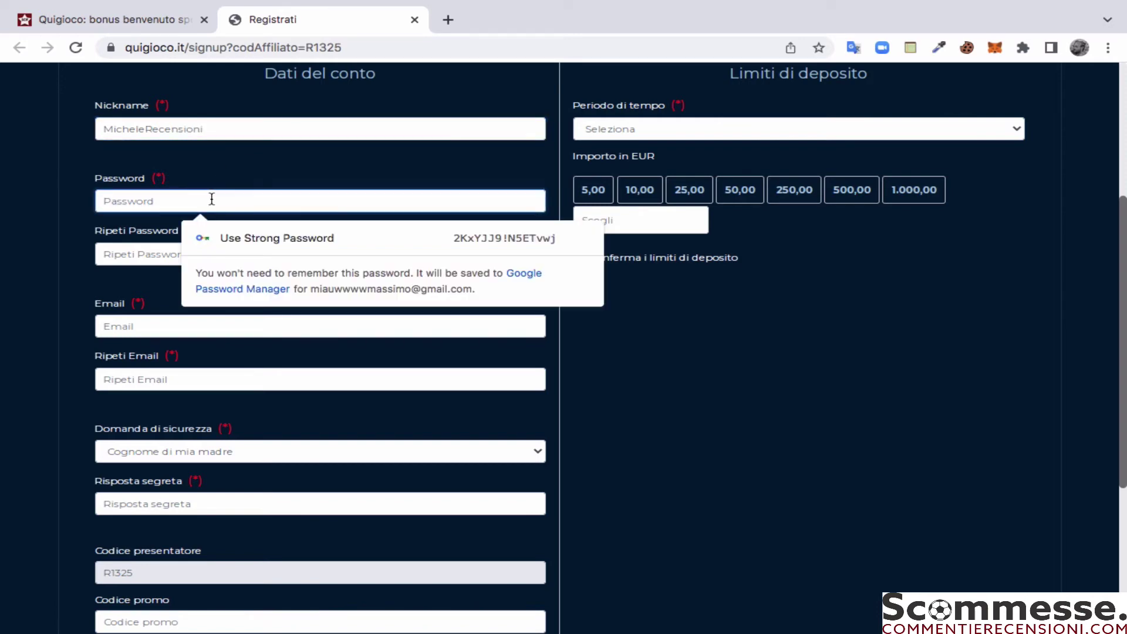
pyautogui.click(231, 238)
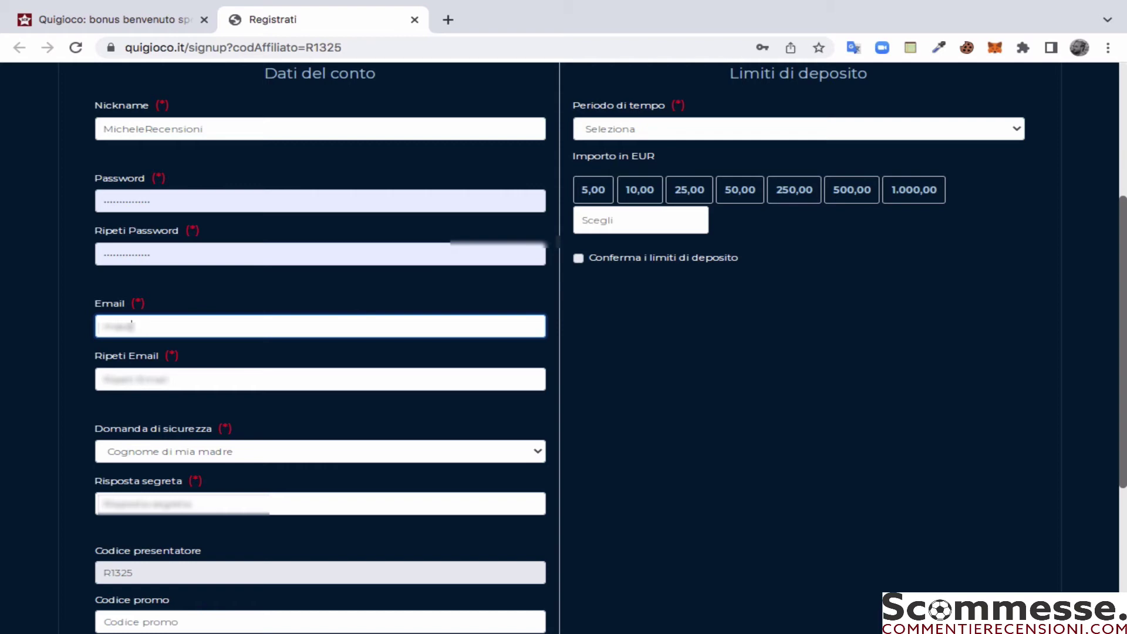
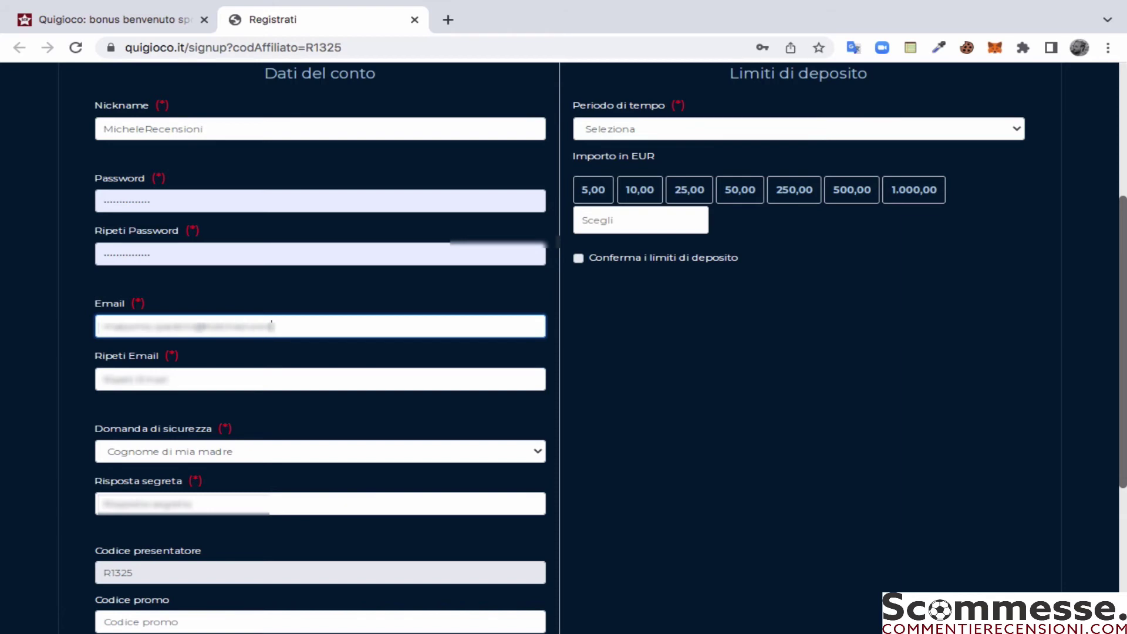
pyautogui.click(141, 380)
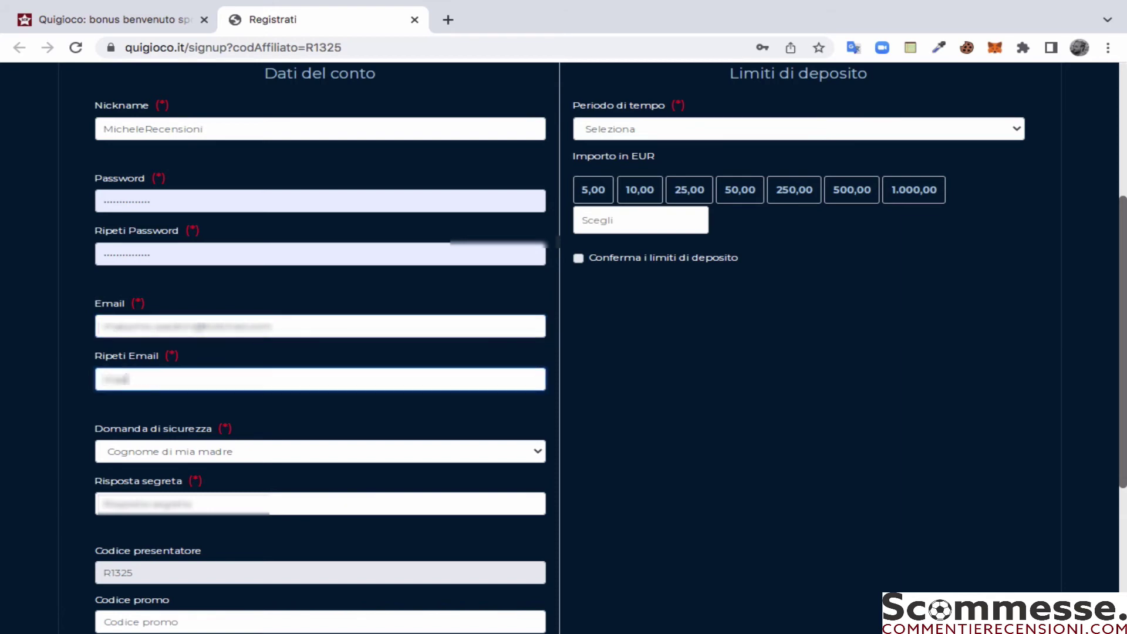
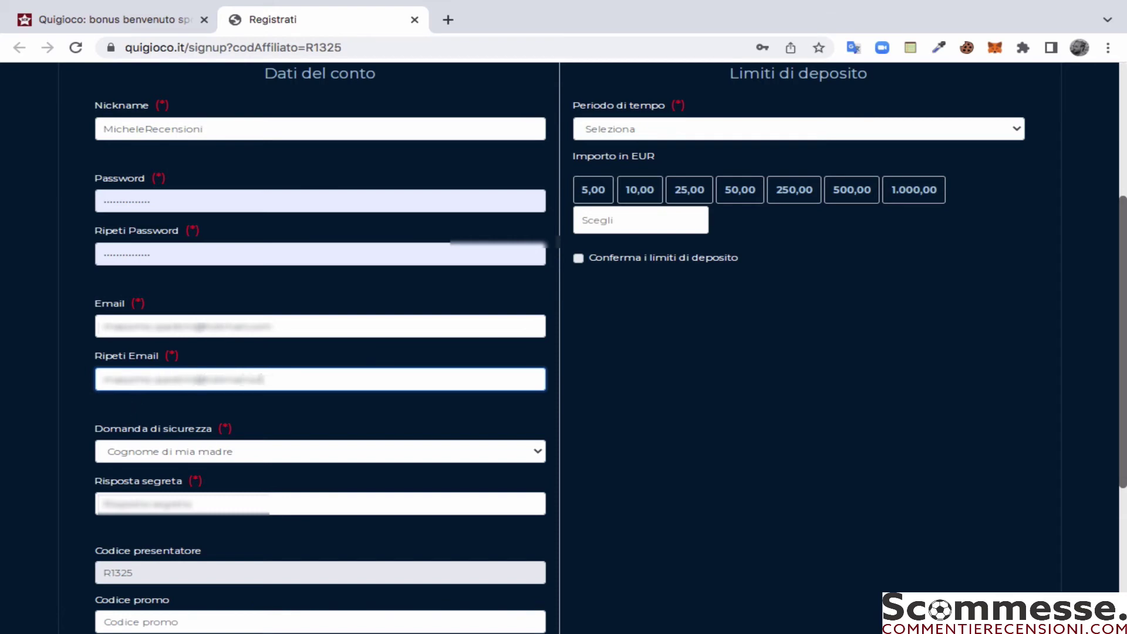
# Step: Keep Cognome di mia madre as security question and type the secret answer
pyautogui.click(167, 450)
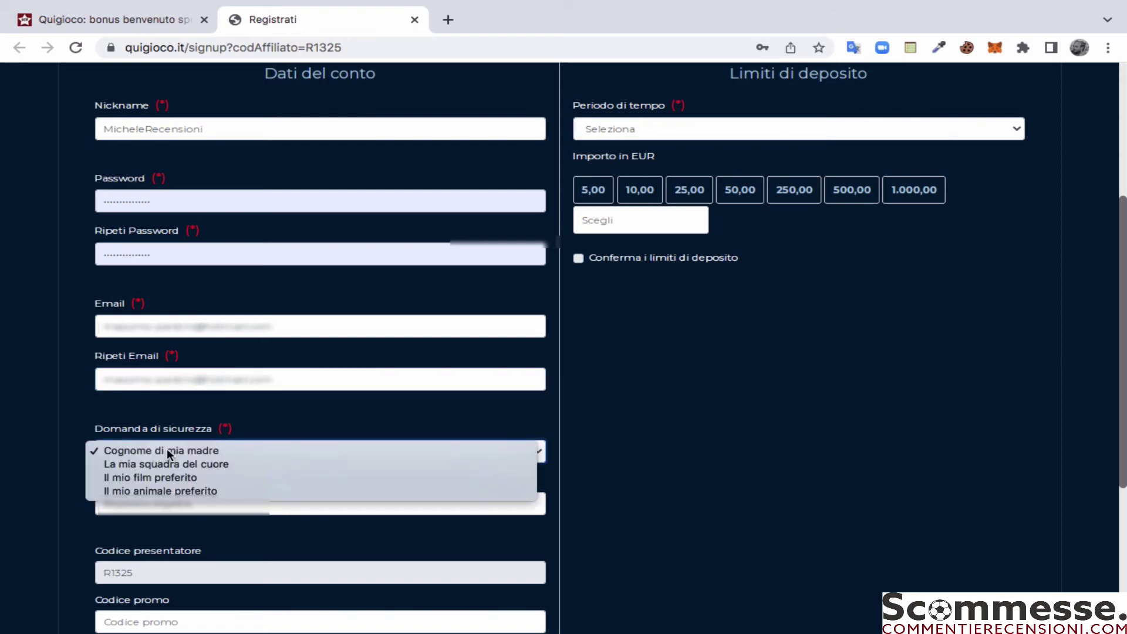
pyautogui.click(166, 450)
pyautogui.click(162, 506)
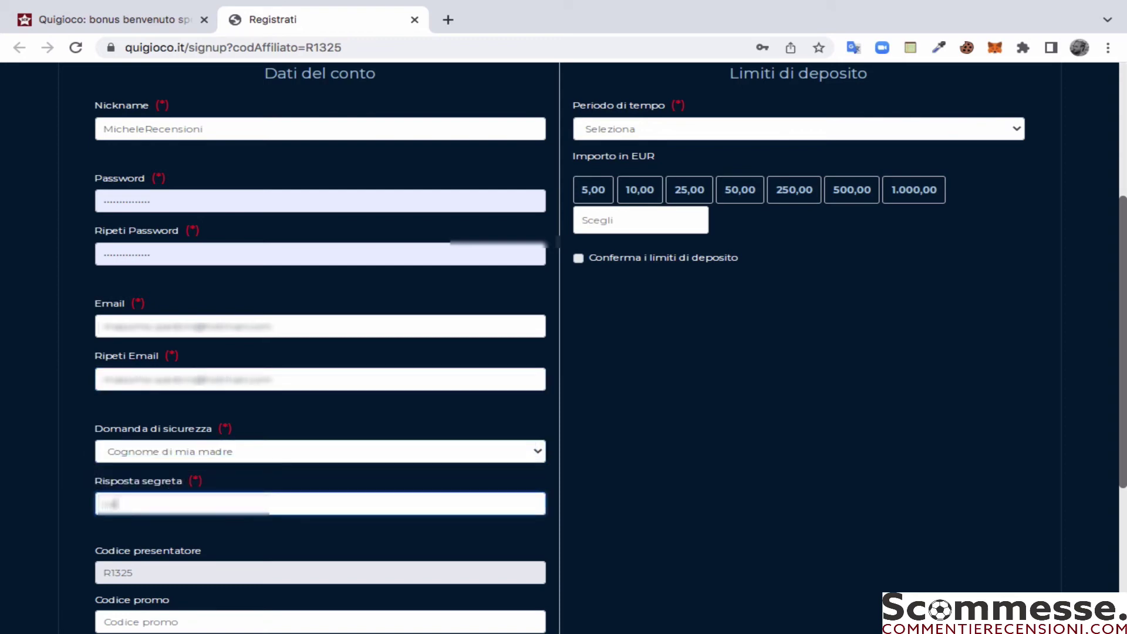
# Step: Set the deposit limit to 50,00 EUR per Settimana
pyautogui.click(620, 131)
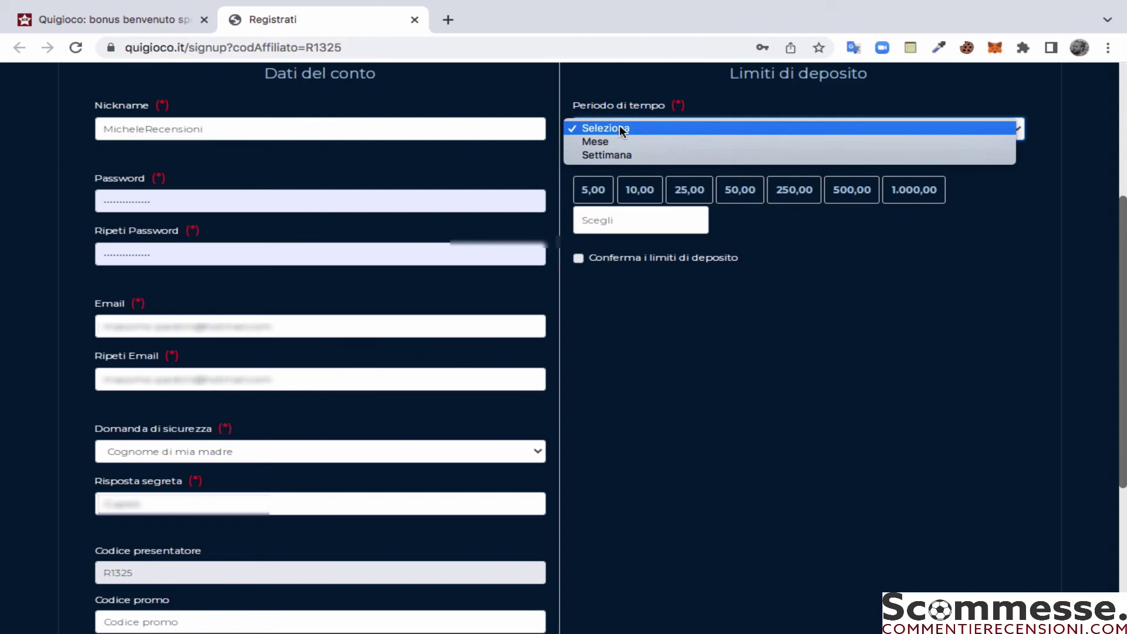
pyautogui.click(623, 156)
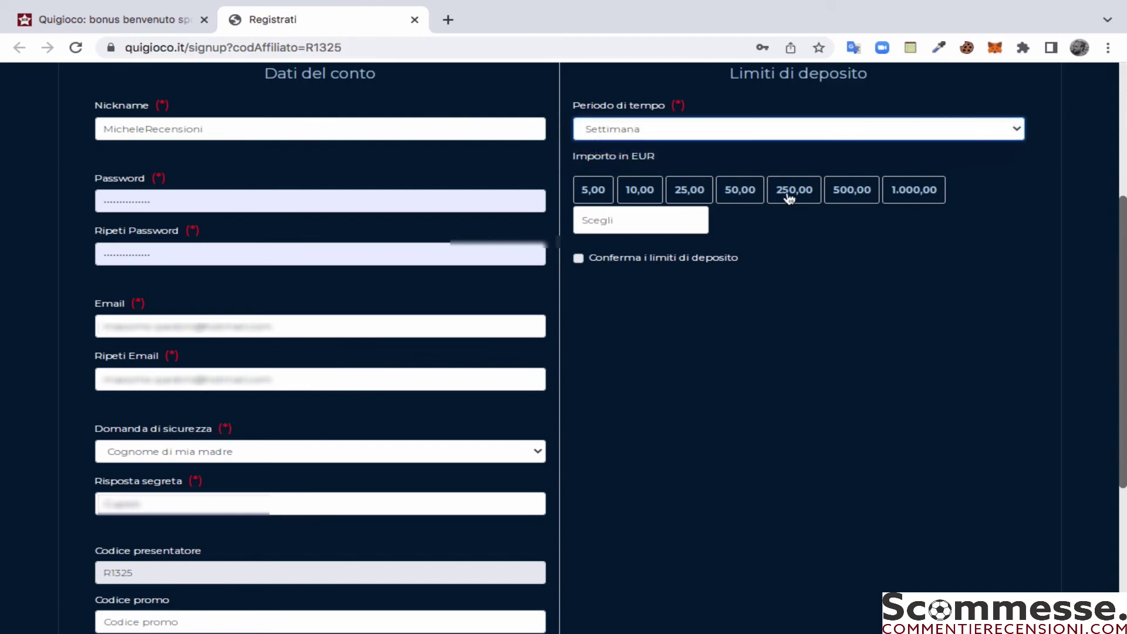
pyautogui.click(750, 192)
# Step: Tick the legal-age, game-contract and privacy-notice declaration checkboxes
pyautogui.scroll(-1, 697, 339)
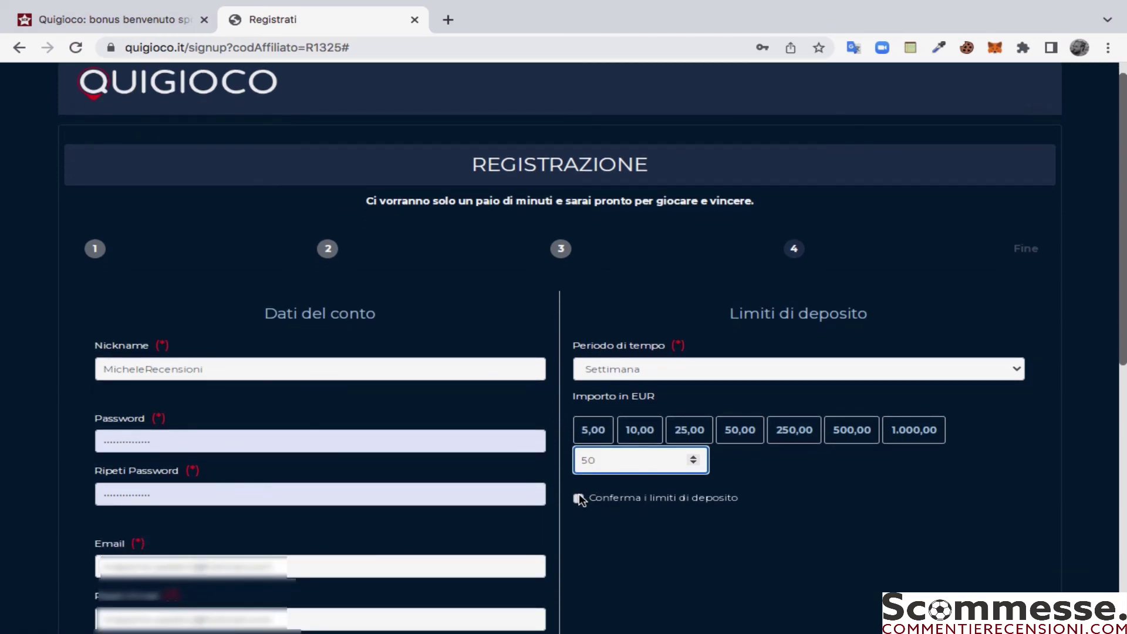
pyautogui.scroll(-9, 186, 352)
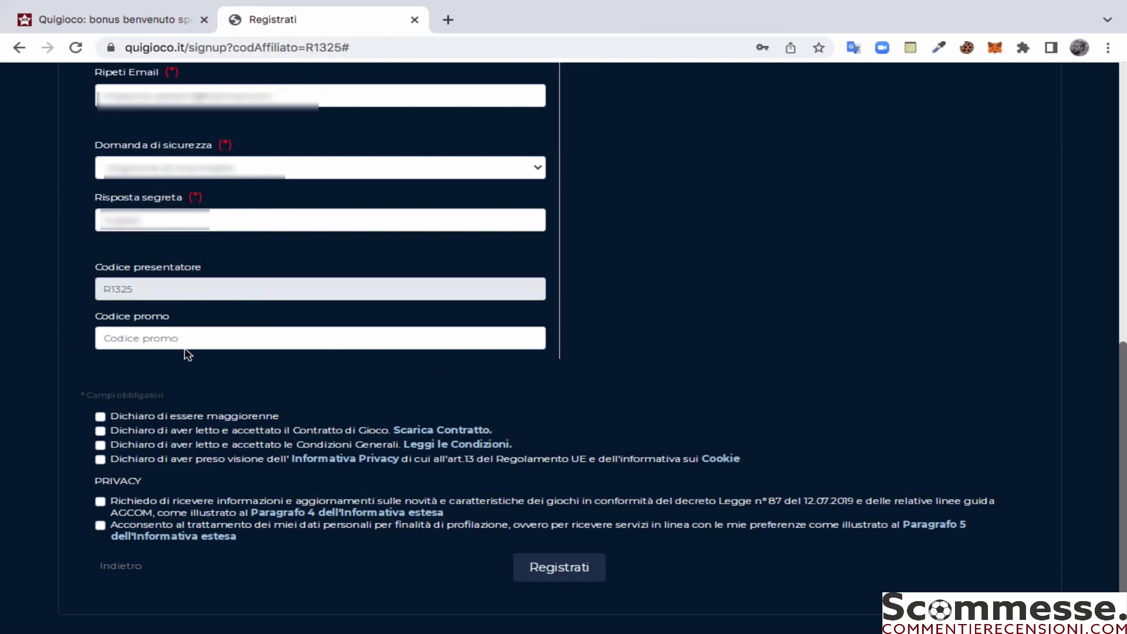
pyautogui.click(100, 417)
pyautogui.click(100, 431)
pyautogui.click(101, 460)
# Step: Tick the profiling consent checkbox, then choose Gioca ora on the Congratulazioni page
pyautogui.click(101, 527)
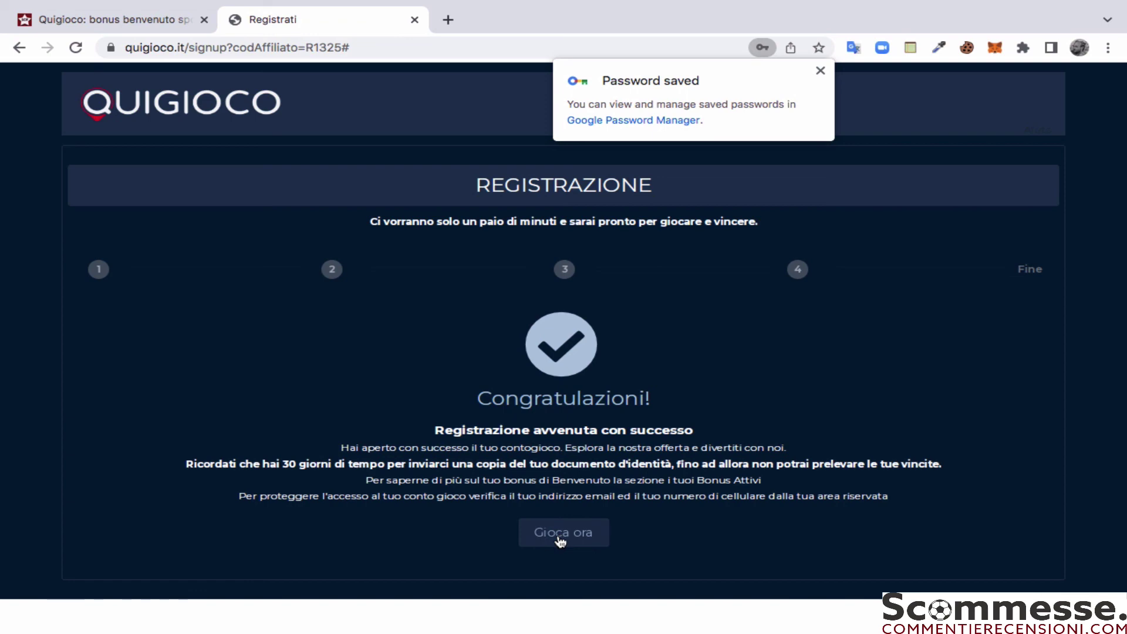
pyautogui.click(561, 541)
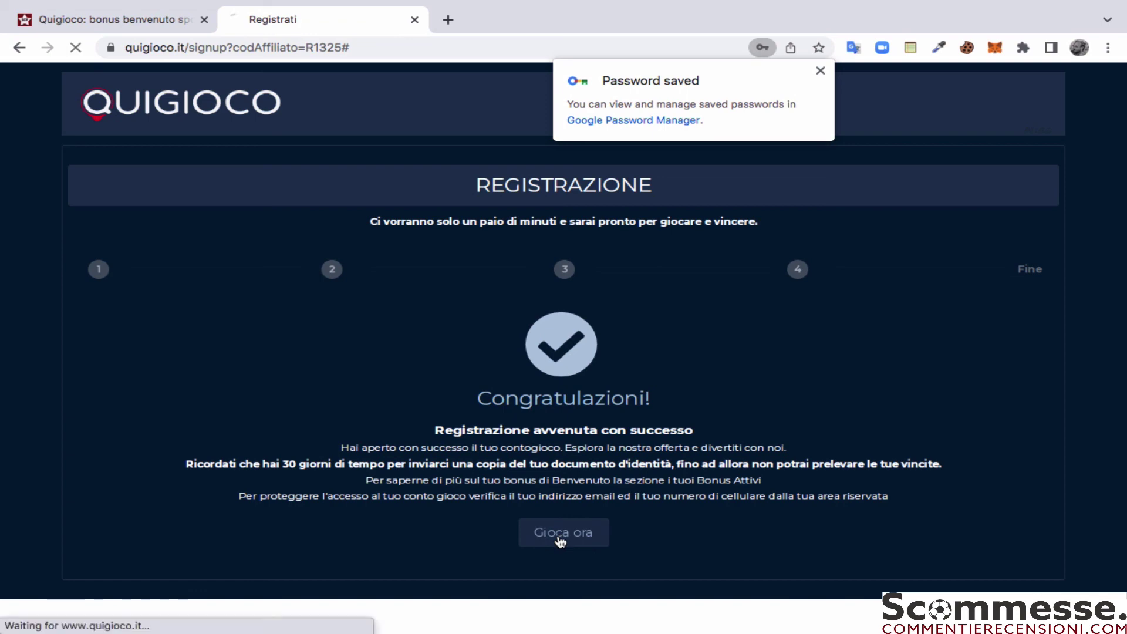